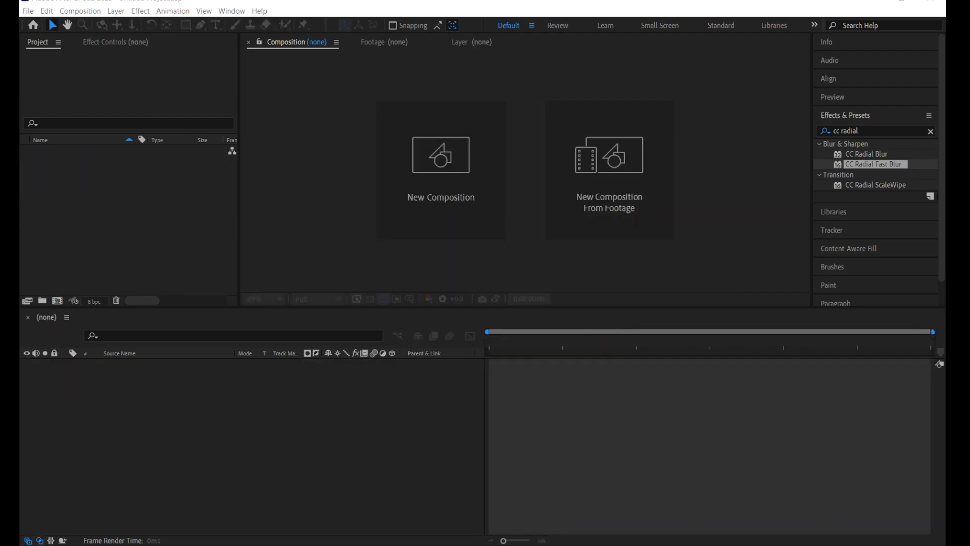
Create a 1280x720, 30 fps composition named "energy ball" with Half resolution and a 10-second duration.
left_click(57, 301)
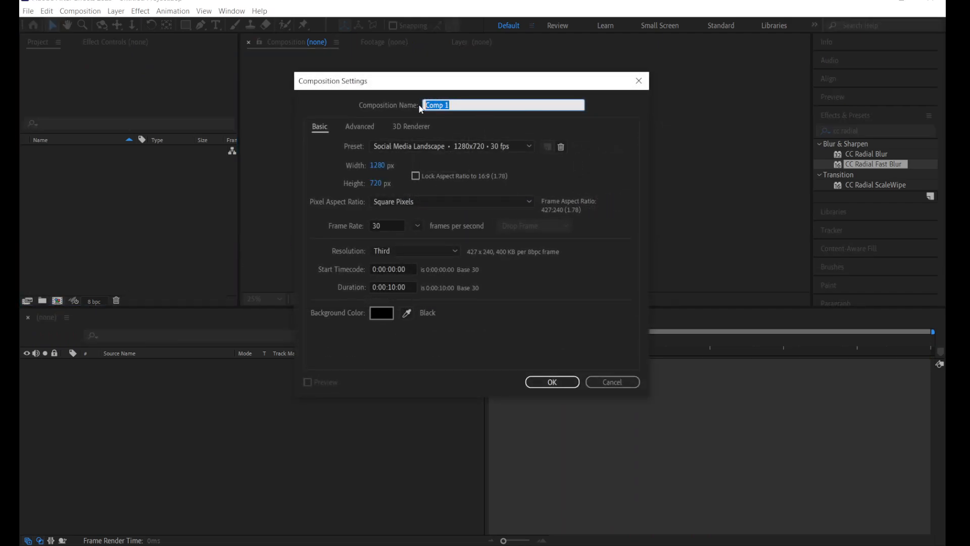
type("ener")
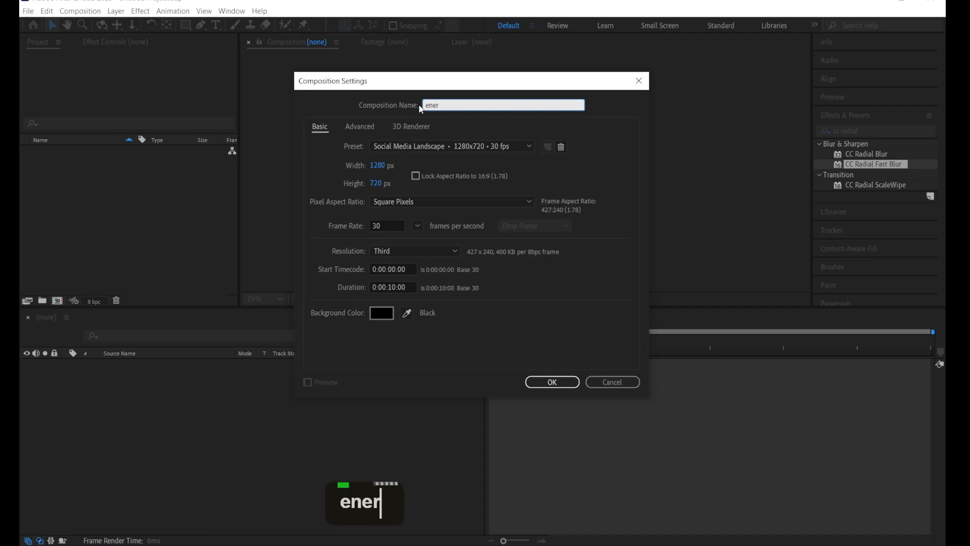
type("gy ball")
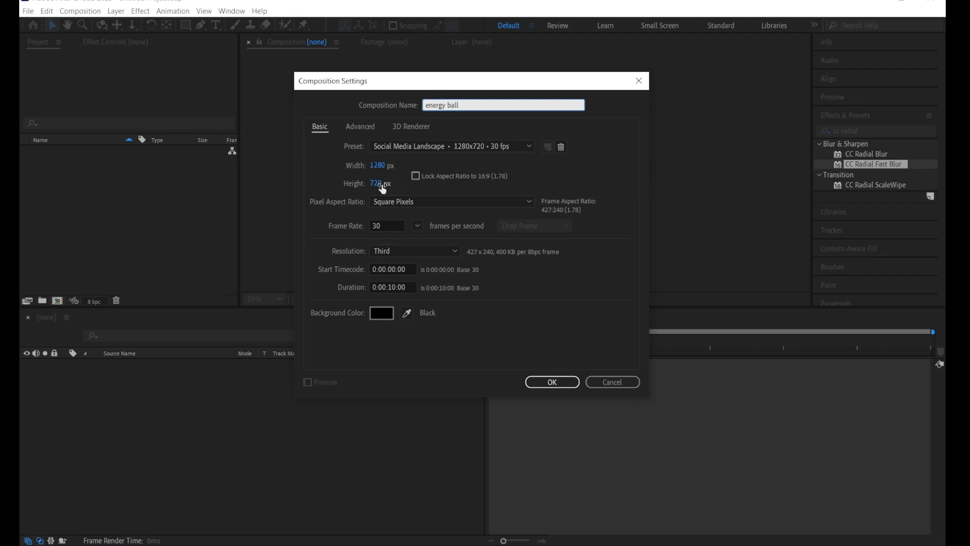
left_click(388, 225)
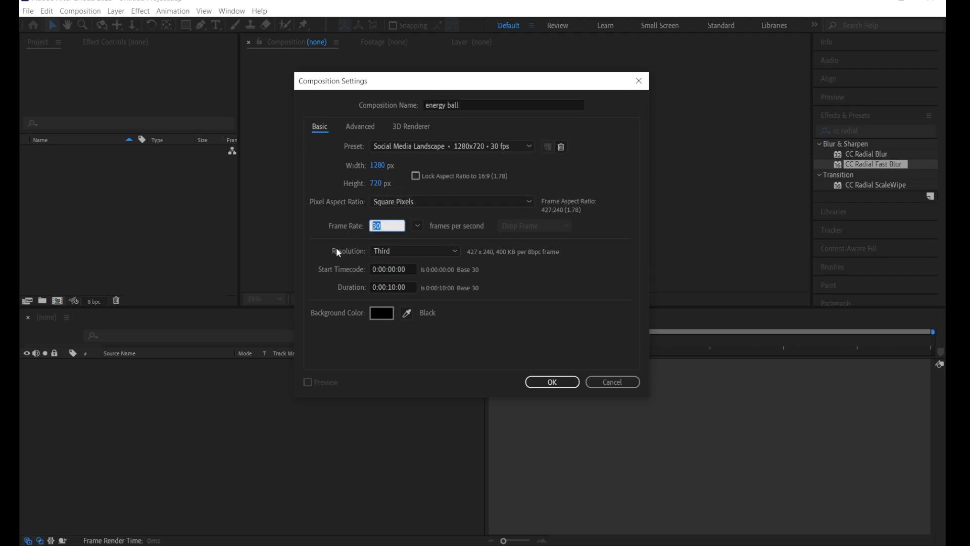
double_click(395, 251)
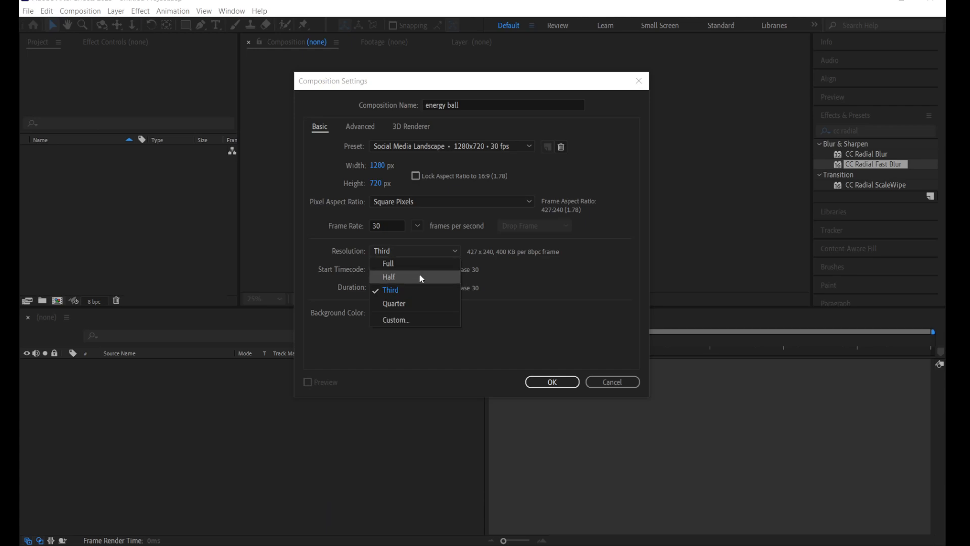
left_click(420, 278)
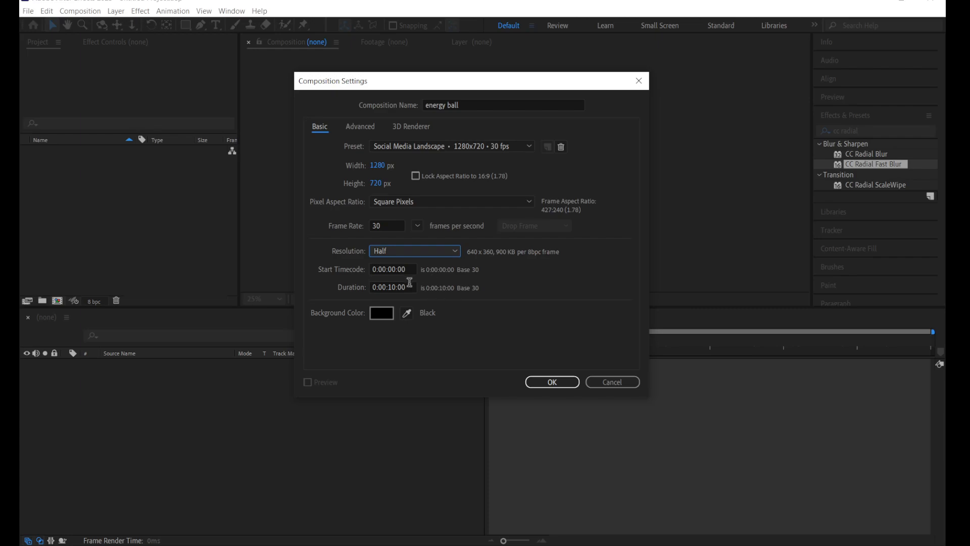
left_click_drag(403, 288, 357, 300)
left_click(374, 316)
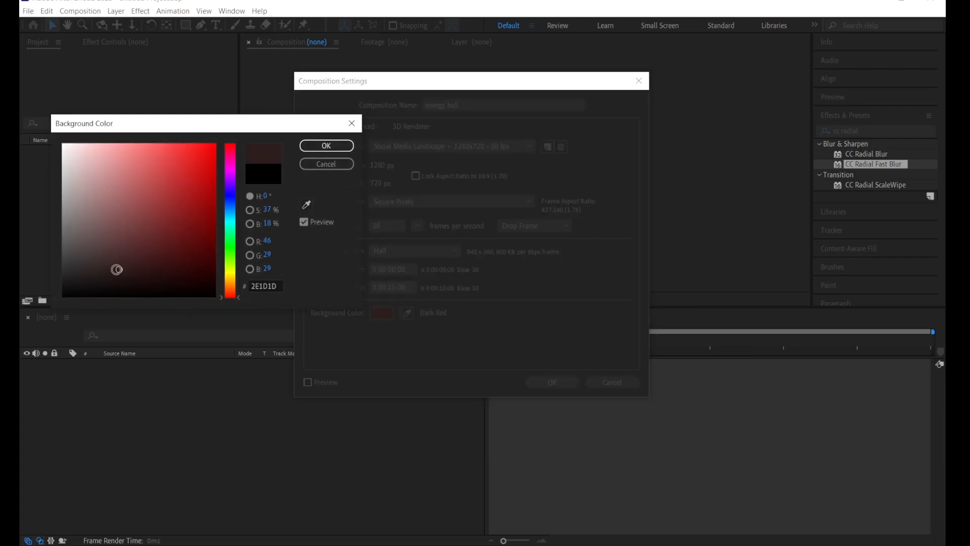
key("Return")
left_click(562, 383)
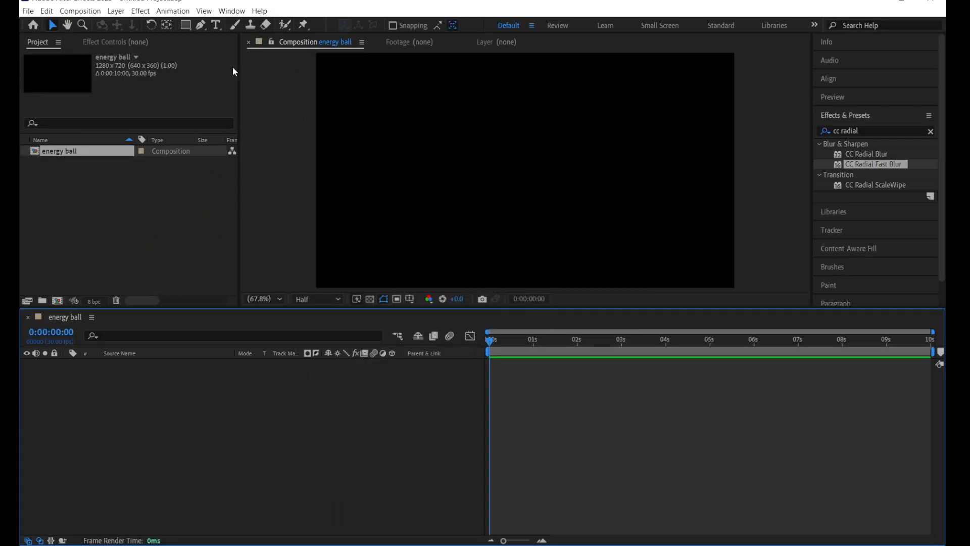
Add a new composition-sized black solid layer named "main source".
left_click(116, 10)
mouse_move(167, 23)
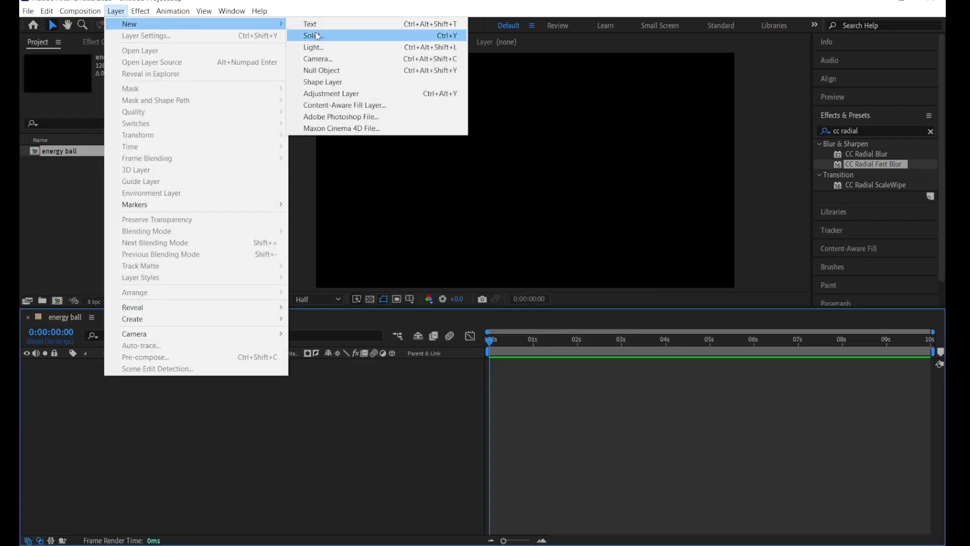
left_click(328, 37)
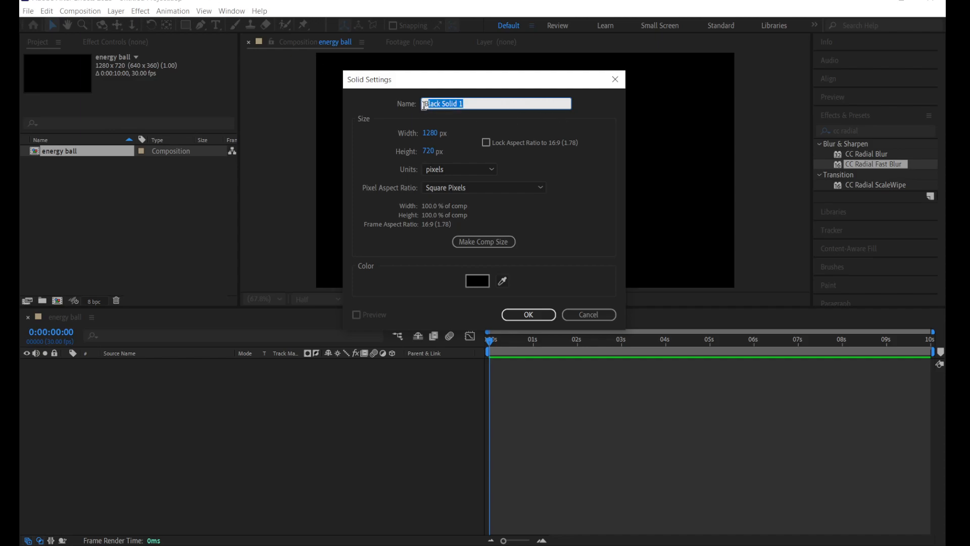
key("BackSpace")
type("main sourc")
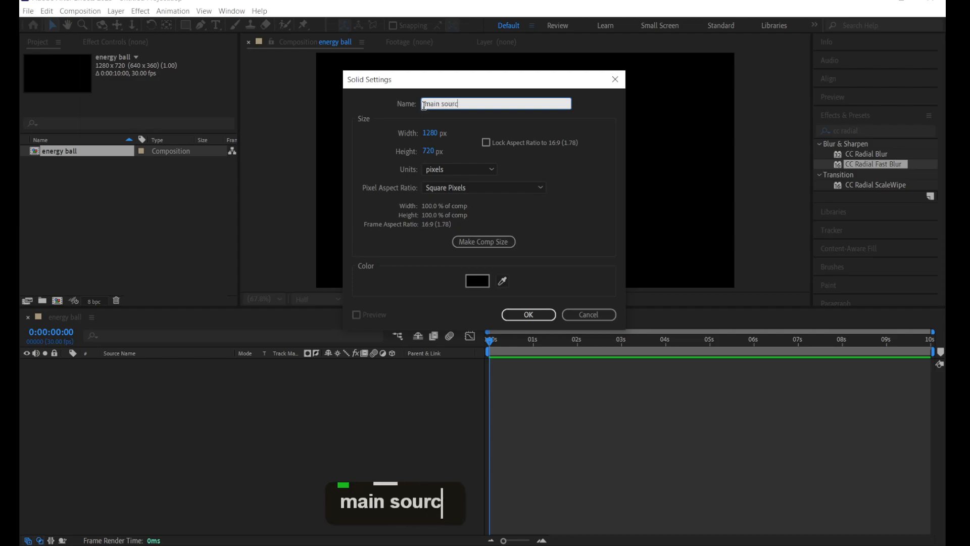
type("e")
key("Return")
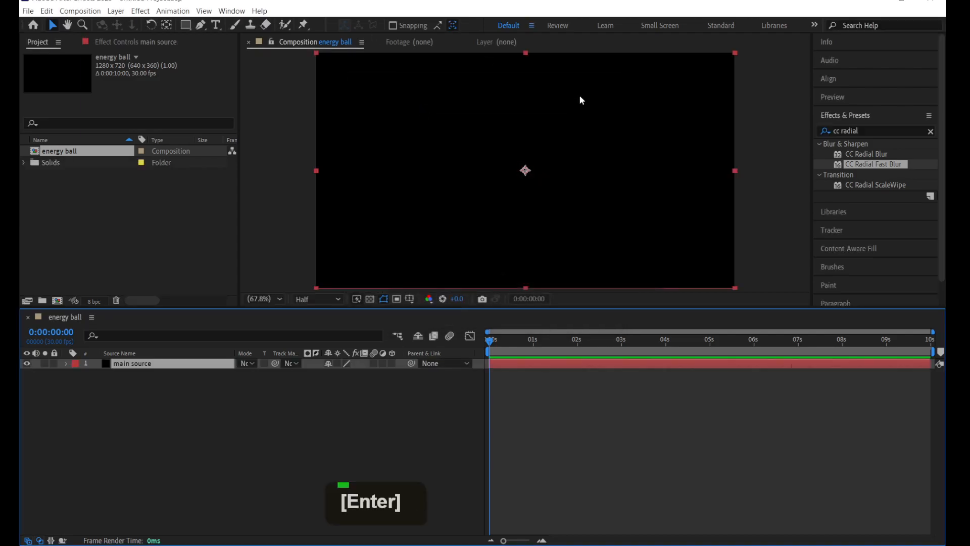
Apply the Turbulent Noise effect to the main source layer and set its Fractal Type to Turbulent Sharp.
left_click(876, 131)
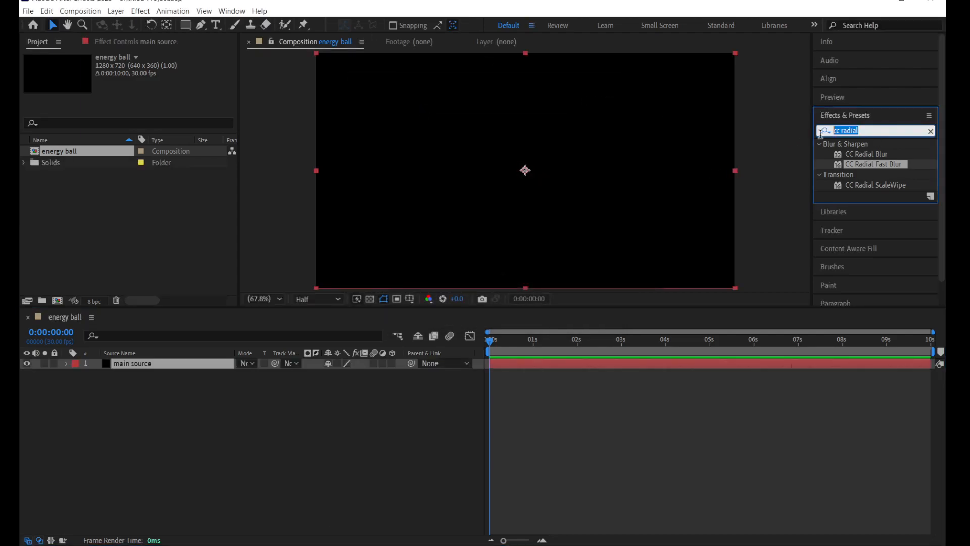
type("tur")
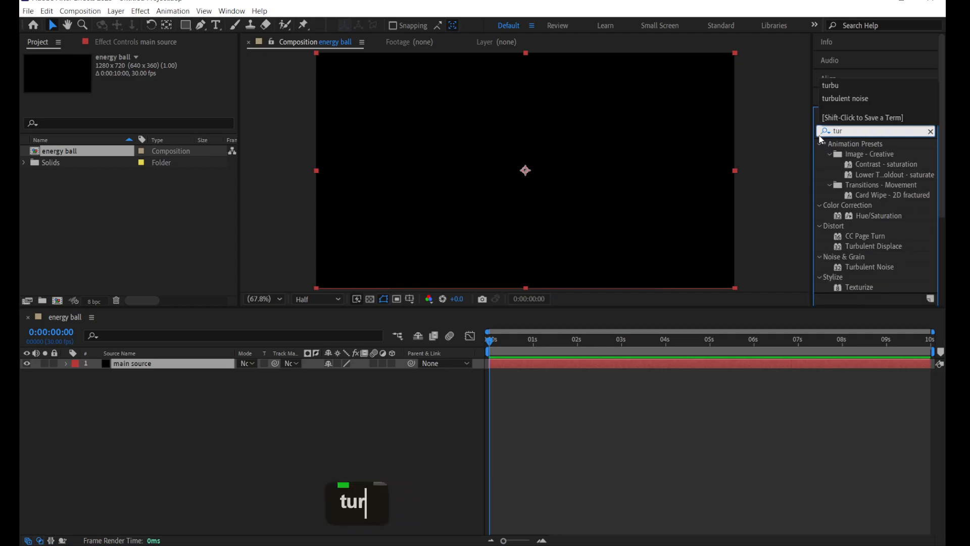
type("bulent")
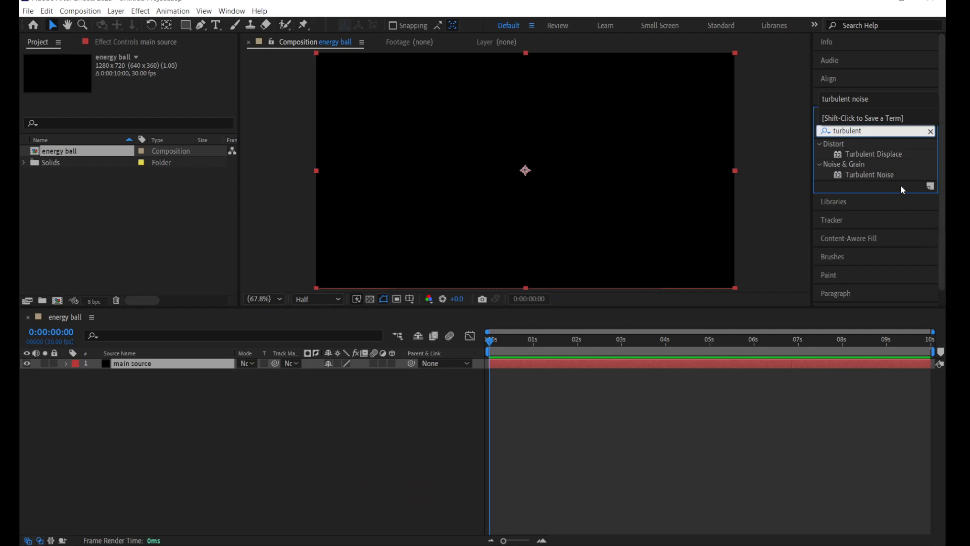
double_click(886, 175)
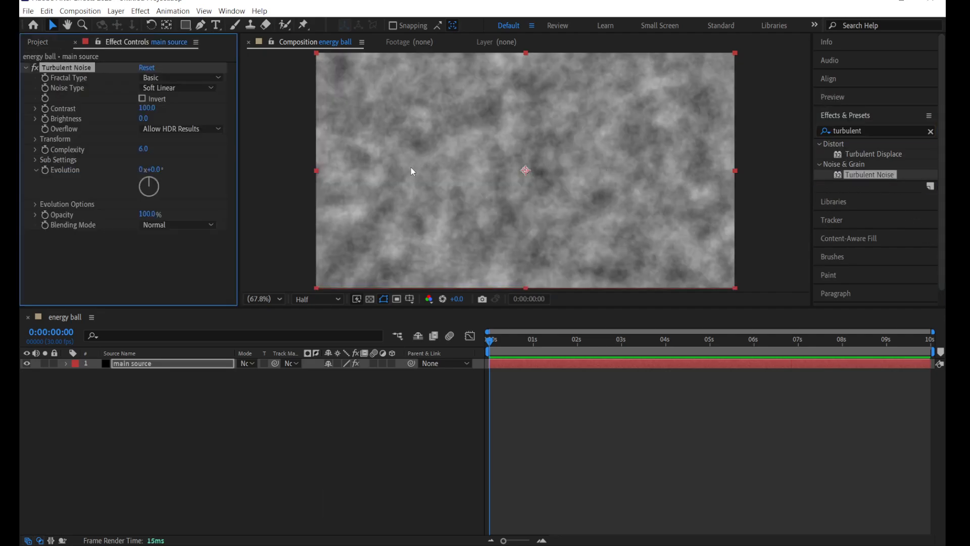
left_click(186, 79)
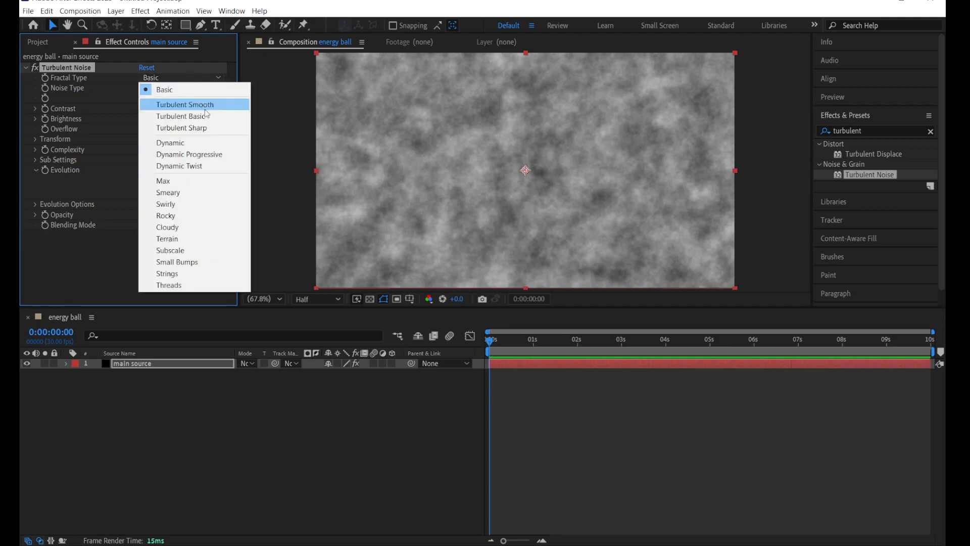
left_click(207, 128)
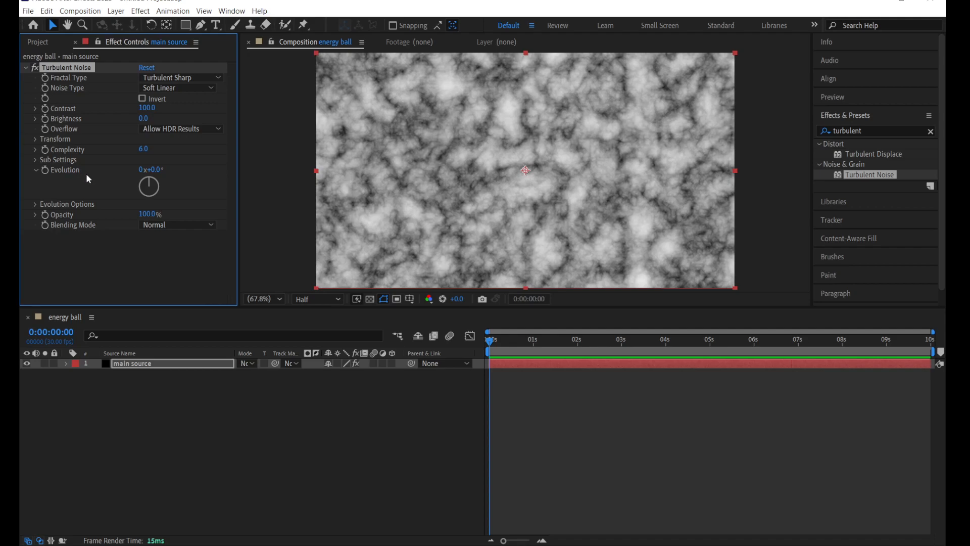
Animate the Turbulent Noise Evolution with the expression time*500 and move the current time to 0:00:01:16.
key("alt")
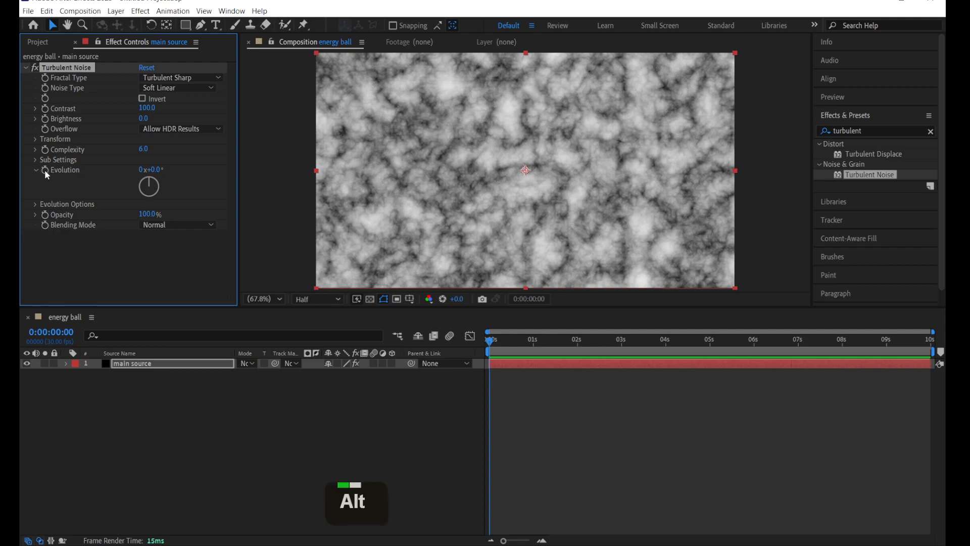
left_click(45, 171, "alt")
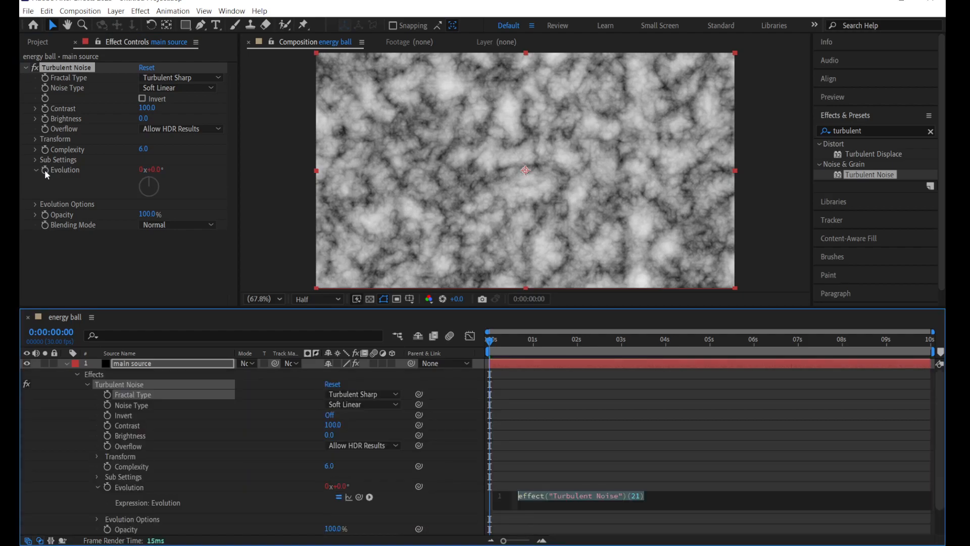
type("time")
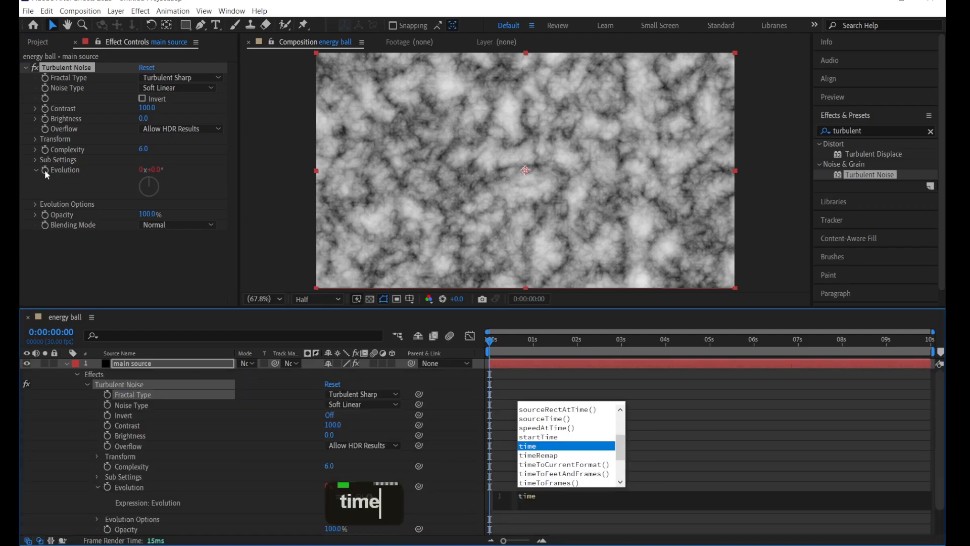
type("*500")
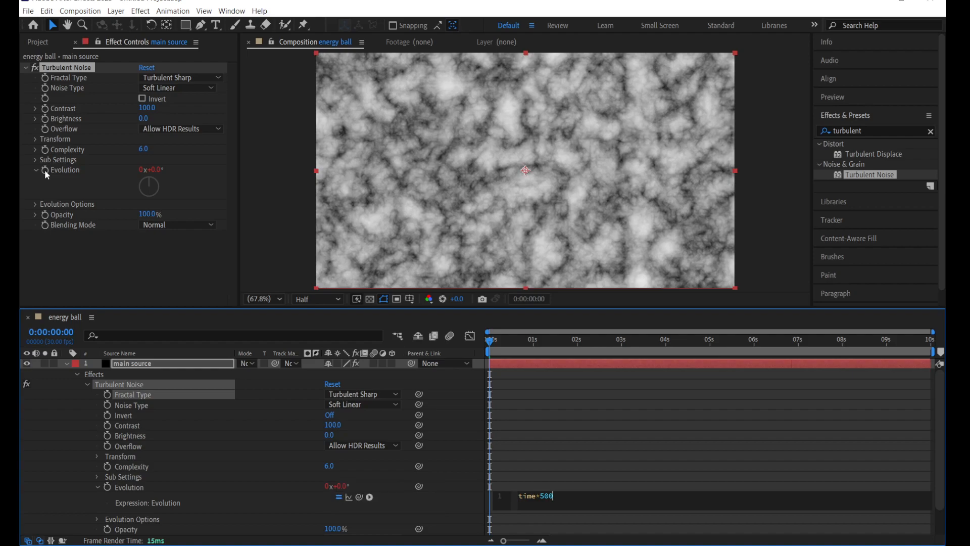
left_click(556, 349)
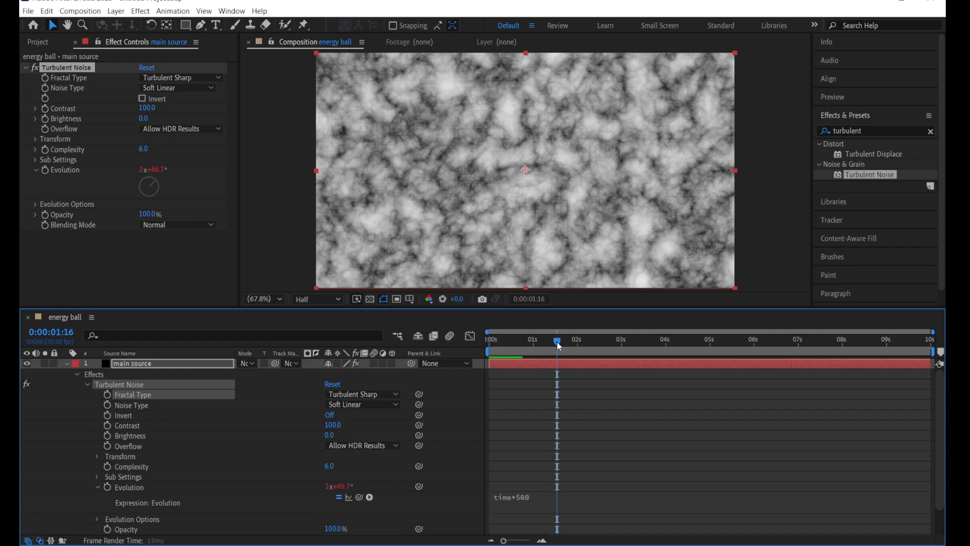
Find the CC Glass effect and apply it to the main source layer.
left_click(882, 131)
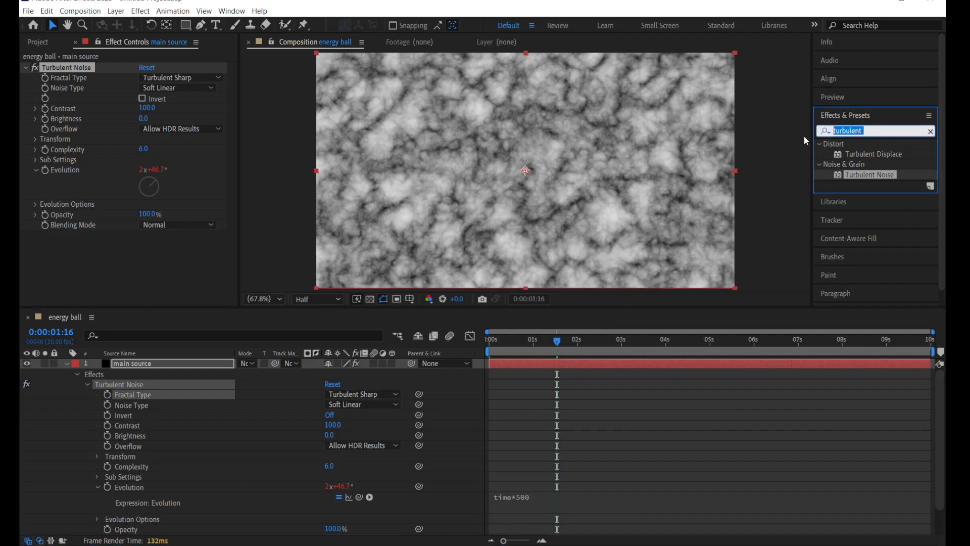
type("cc glass")
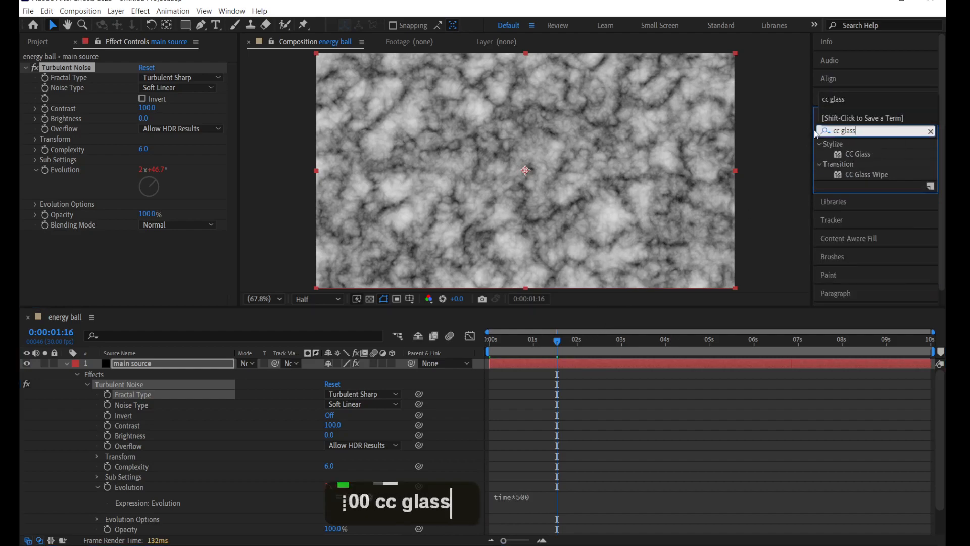
left_click(863, 155)
double_click(869, 154)
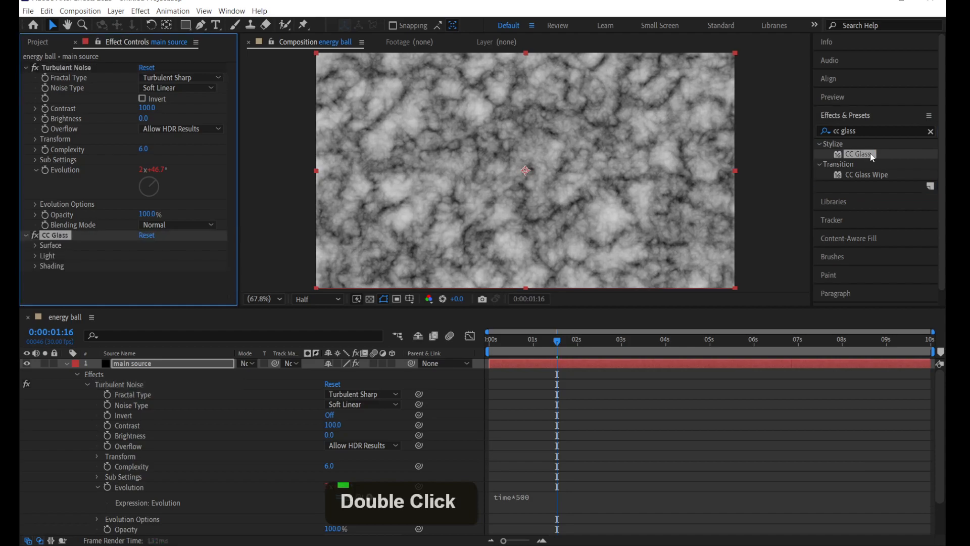
Set the CC Glass surface's Bump Map to None and its Displacement to -207.
left_click(35, 244)
left_click(154, 256)
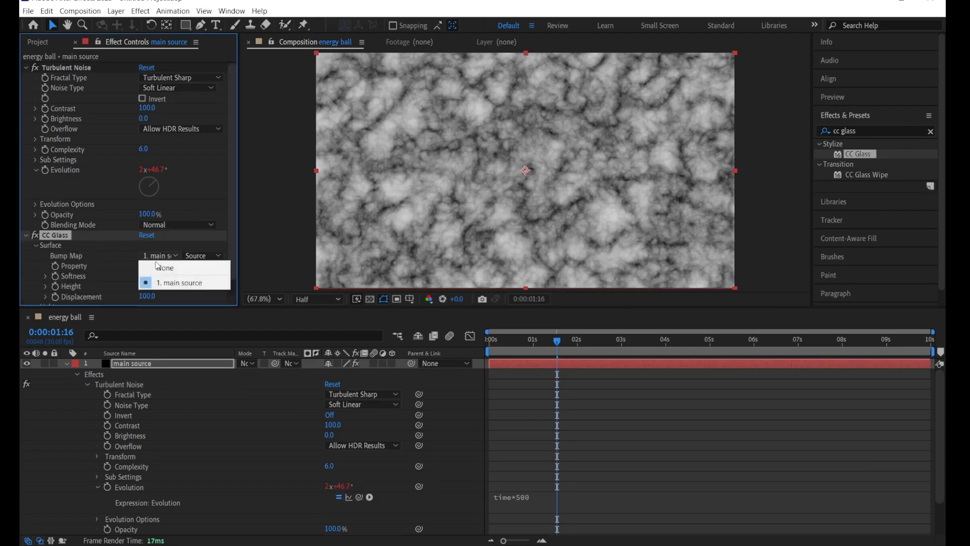
left_click(162, 267)
scroll(108, 266, "down", 1)
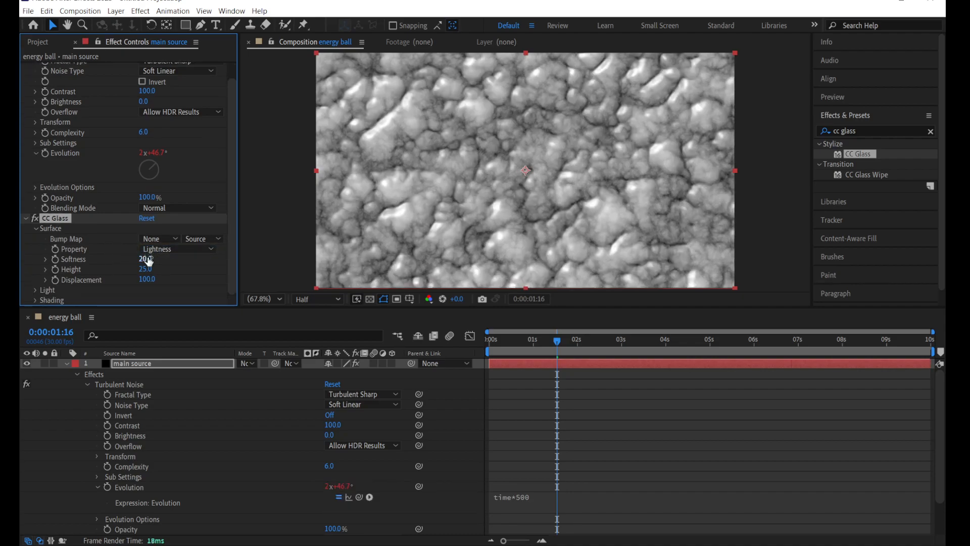
left_click_drag(145, 280, 43, 283)
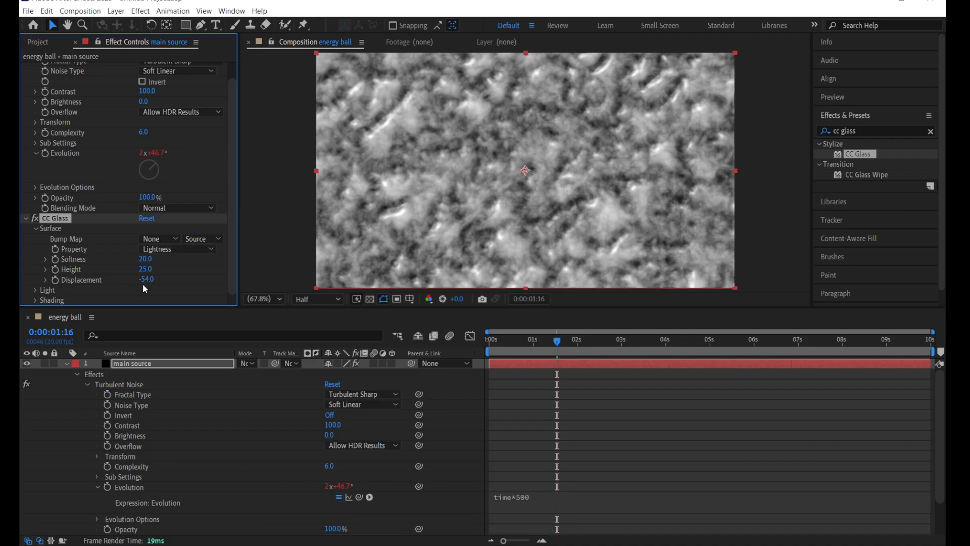
left_click_drag(136, 282, 65, 282)
left_click_drag(147, 282, 218, 285)
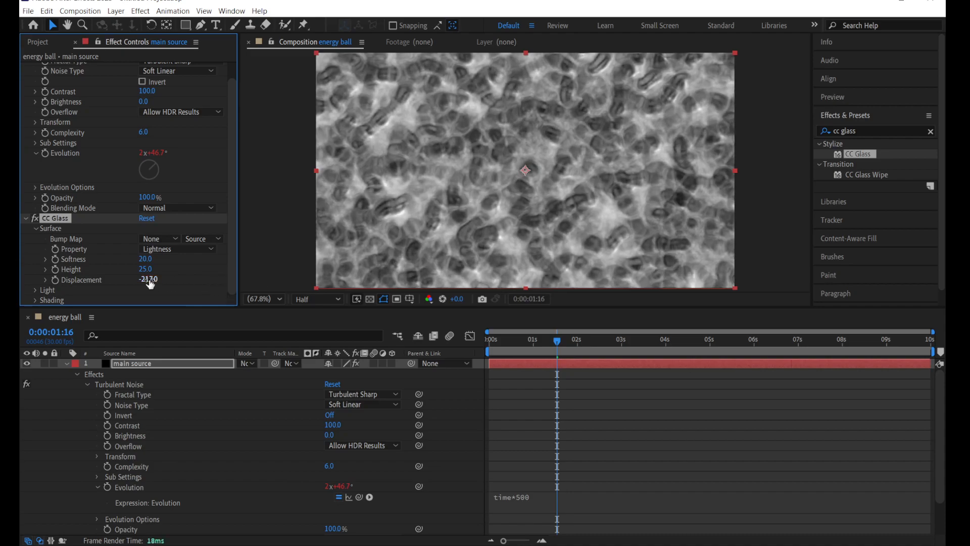
mouse_move(152, 281)
left_mouse_down()
mouse_move(170, 277)
mouse_move(159, 279)
left_mouse_up()
scroll(120, 166, "up", 1)
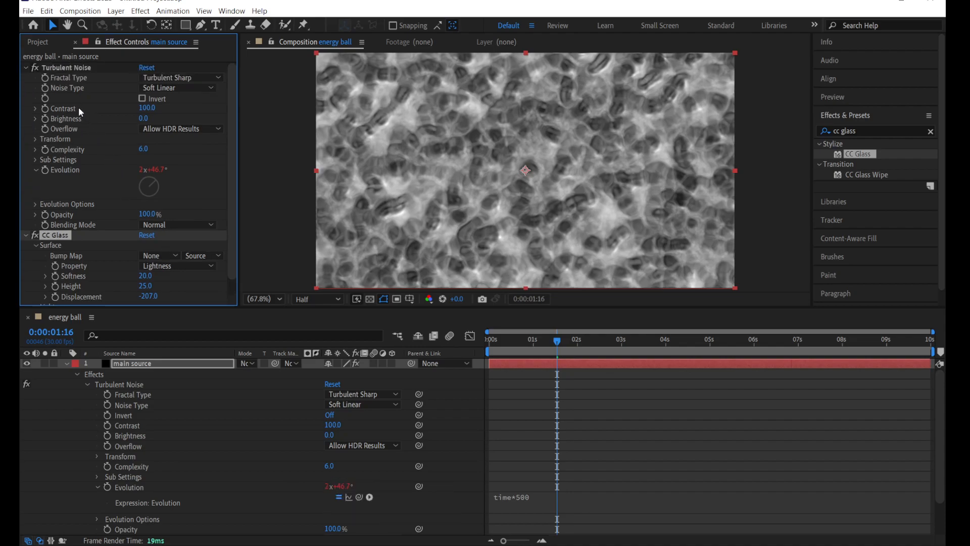
Set the Turbulent Noise Contrast to 134 and Brightness to -49.
mouse_move(147, 109)
left_mouse_down()
mouse_move(123, 111)
mouse_move(174, 109)
mouse_move(144, 112)
left_mouse_up()
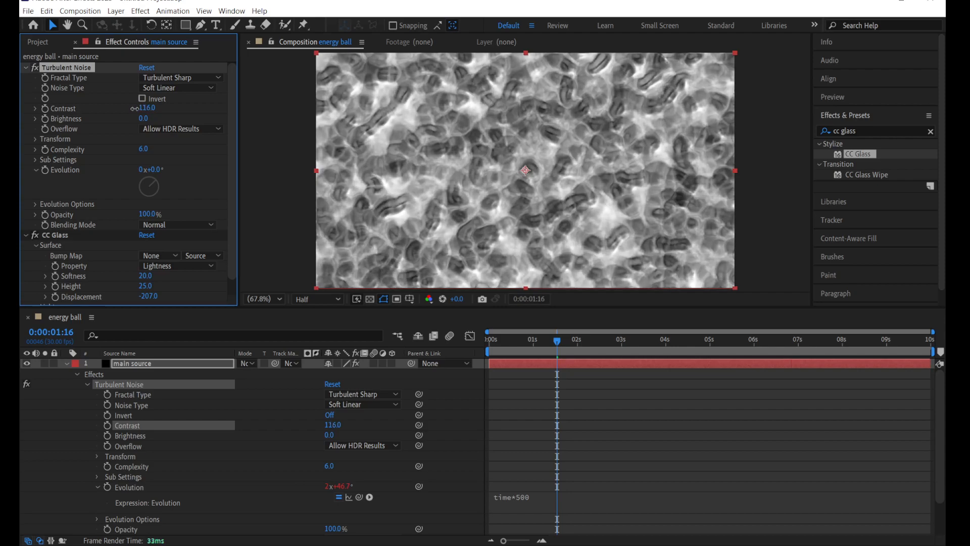
left_click(129, 123)
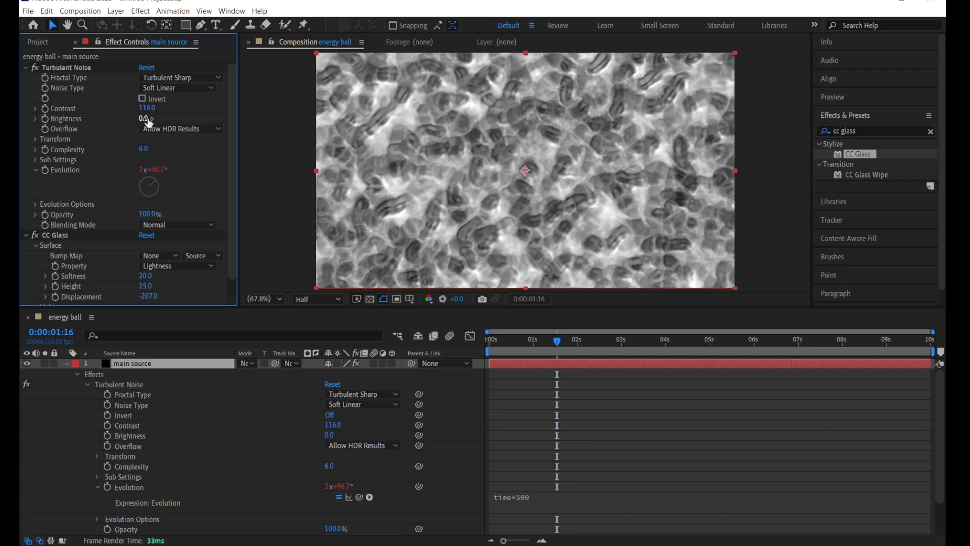
mouse_move(146, 122)
left_mouse_down()
mouse_move(113, 121)
mouse_move(147, 120)
mouse_move(116, 120)
mouse_move(160, 108)
mouse_move(153, 119)
left_mouse_up()
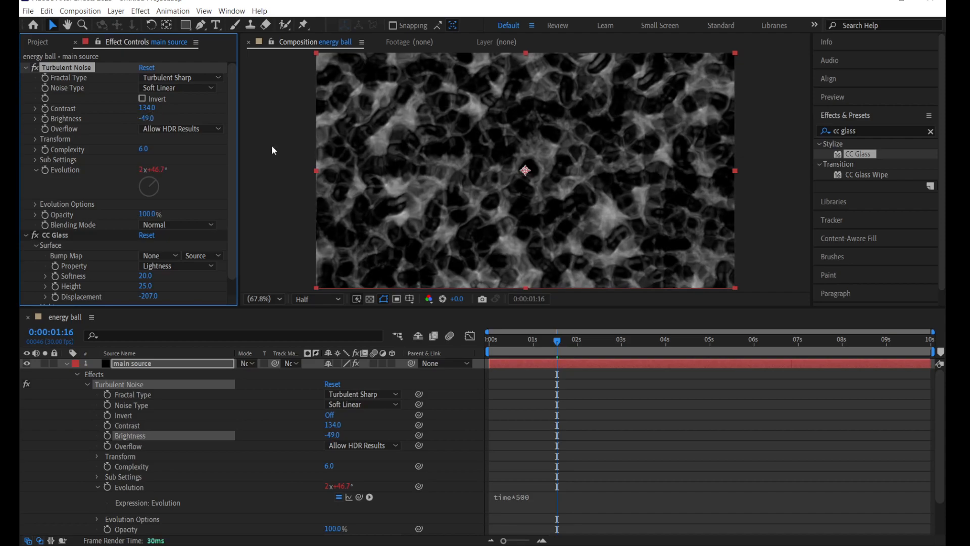
Preview the noise animation from the start of the composition.
left_click(451, 345)
key("Home")
key("space")
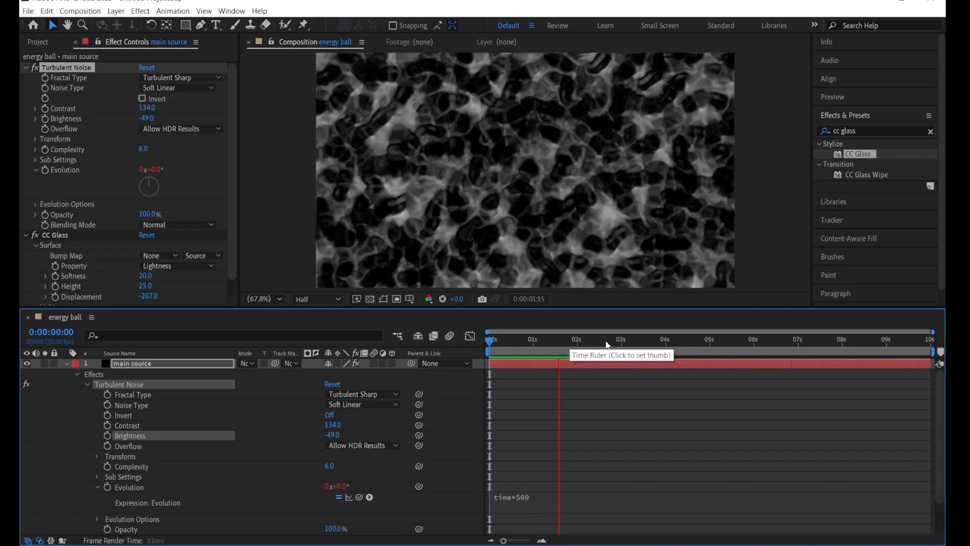
Add Turbulent Noise Contrast and Brightness keyframes at the start of the composition and again at 0:00:01:29.
left_click_drag(560, 345, 490, 345)
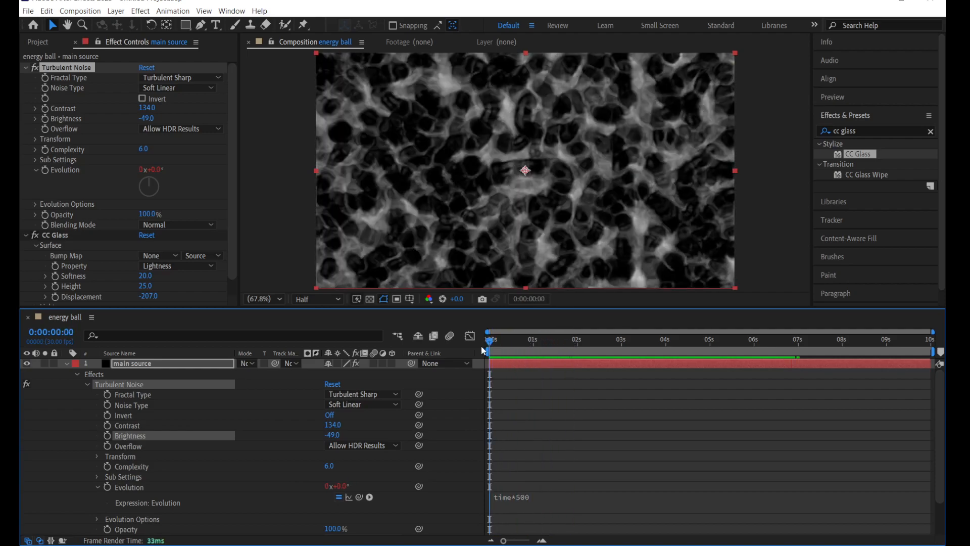
left_click(45, 108)
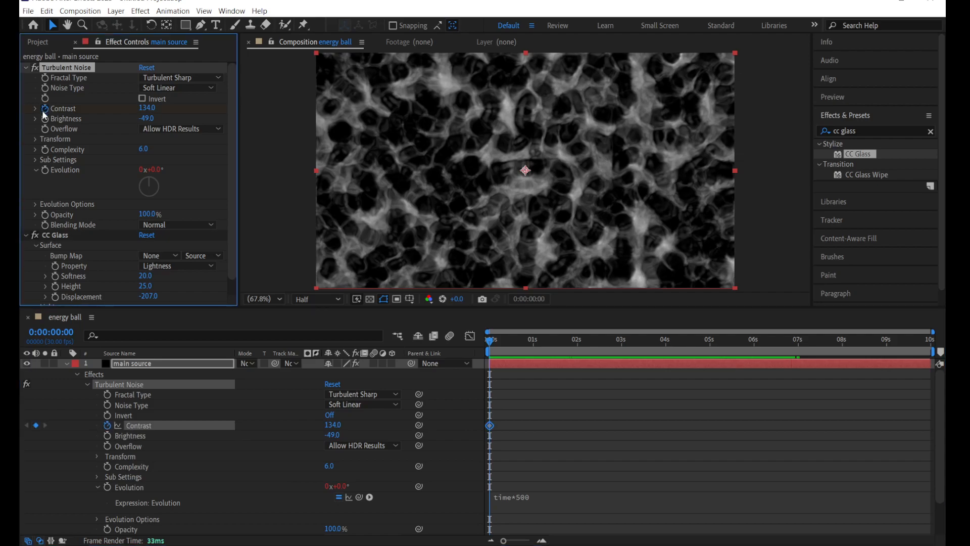
left_click(45, 119)
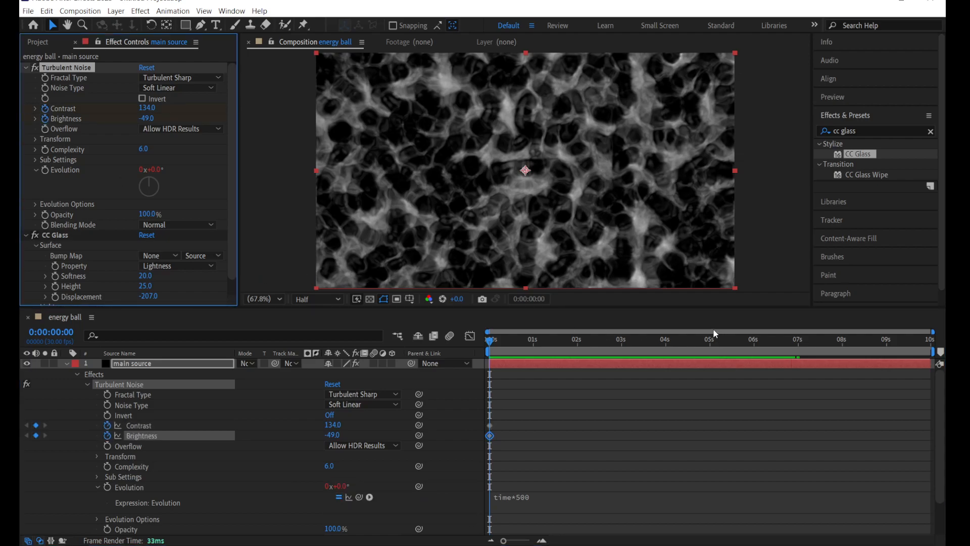
left_click(577, 348)
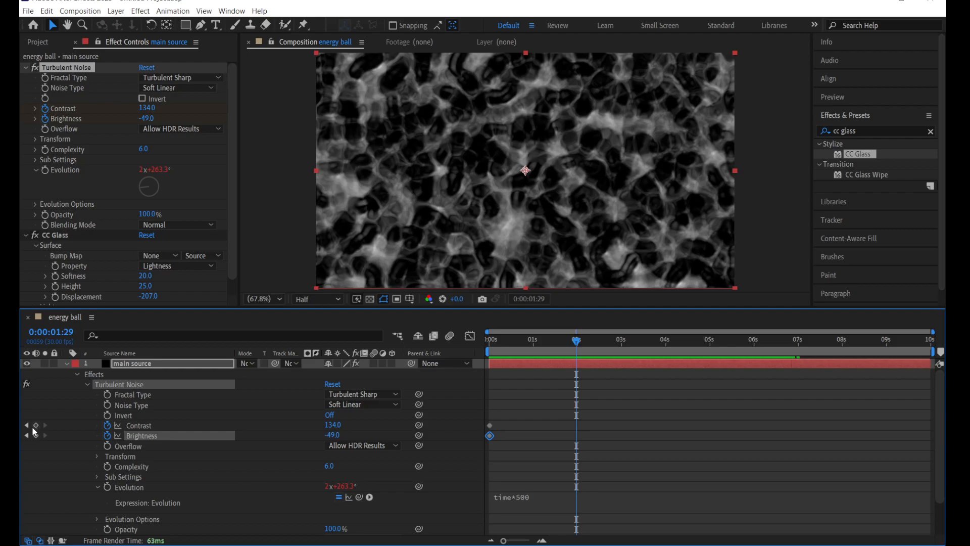
left_click(36, 425)
left_click(36, 435)
Set the Turbulent Noise keyframes at time zero to Contrast 87 and Brightness -92, and preview the animation.
left_click_drag(602, 351, 574, 357)
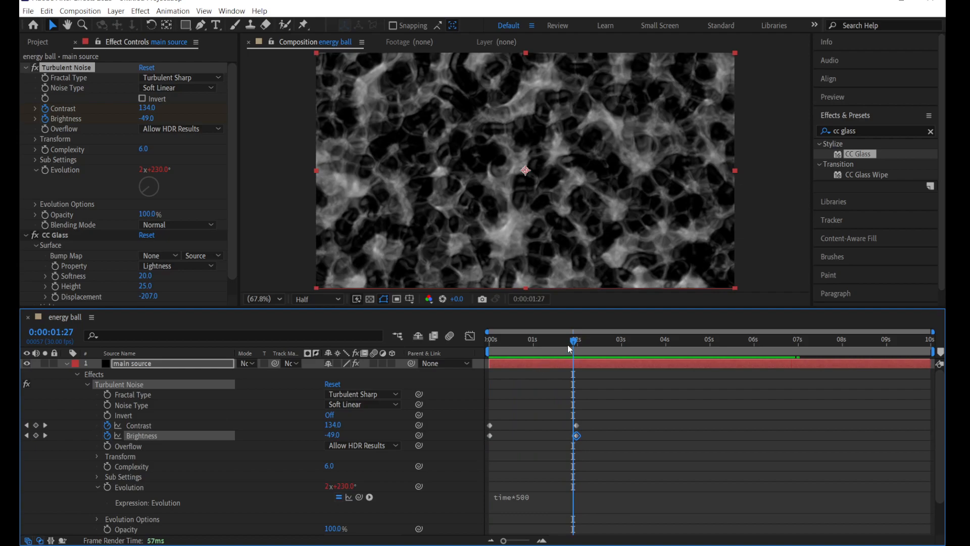
left_click_drag(567, 345, 472, 343)
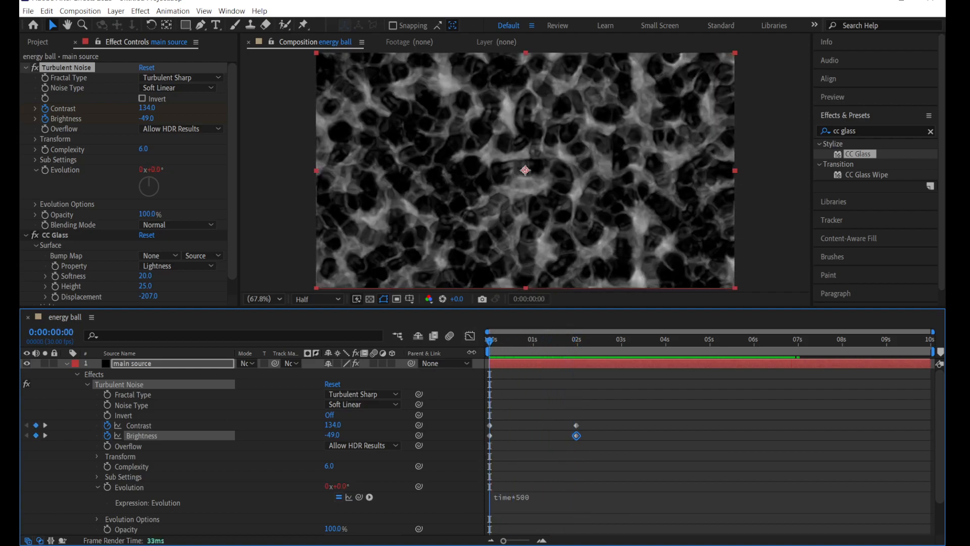
left_click_drag(147, 118, 129, 108)
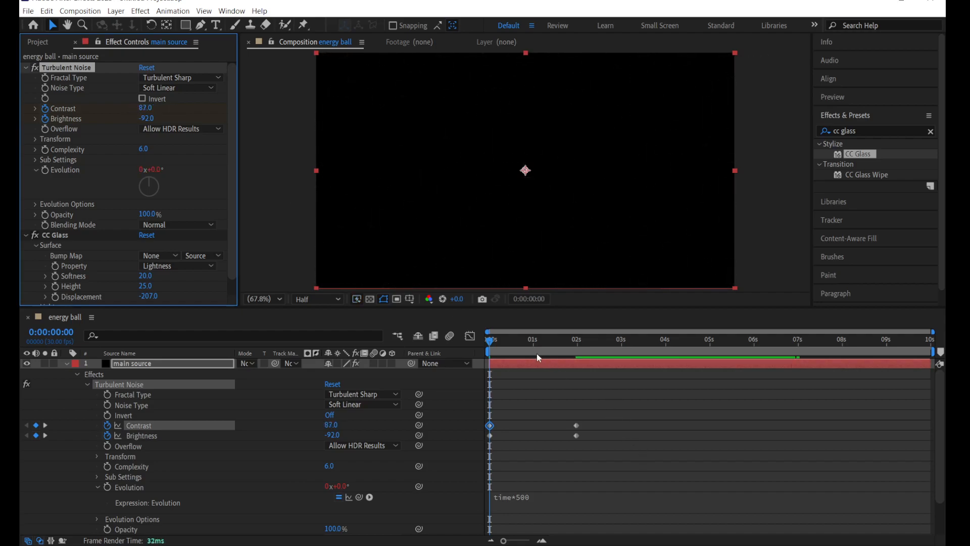
key("space")
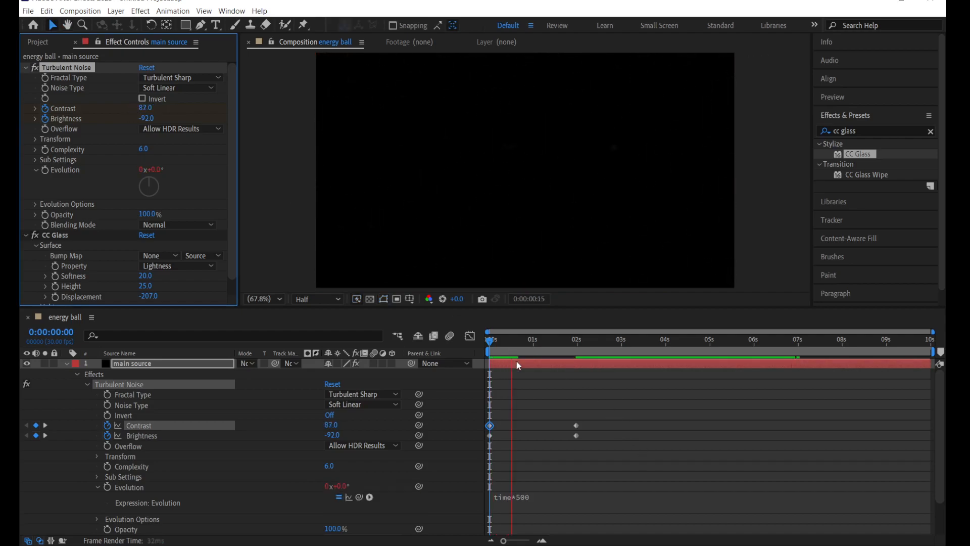
key("space")
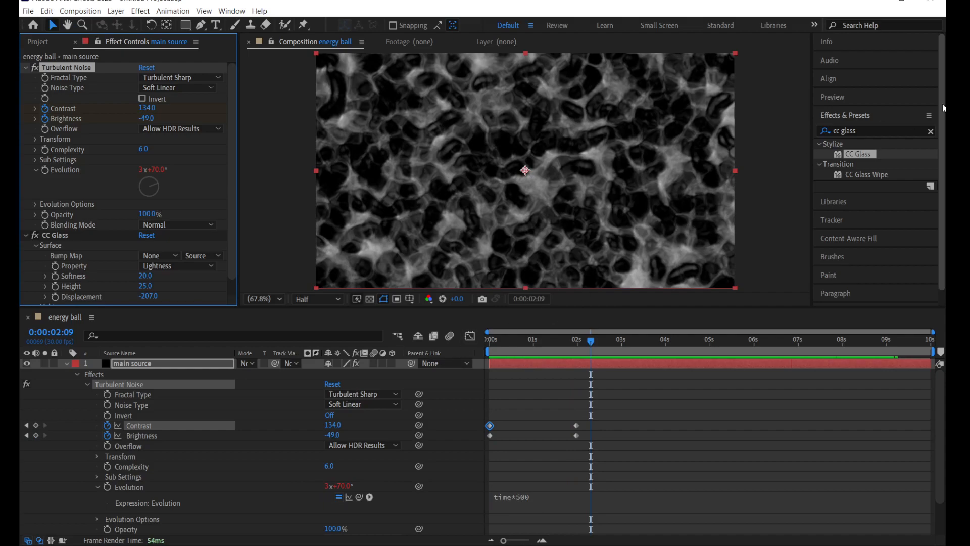
Find the CC Sphere effect, apply it to the main source layer, and preview the animated sphere.
left_click(883, 127)
type("c sphere")
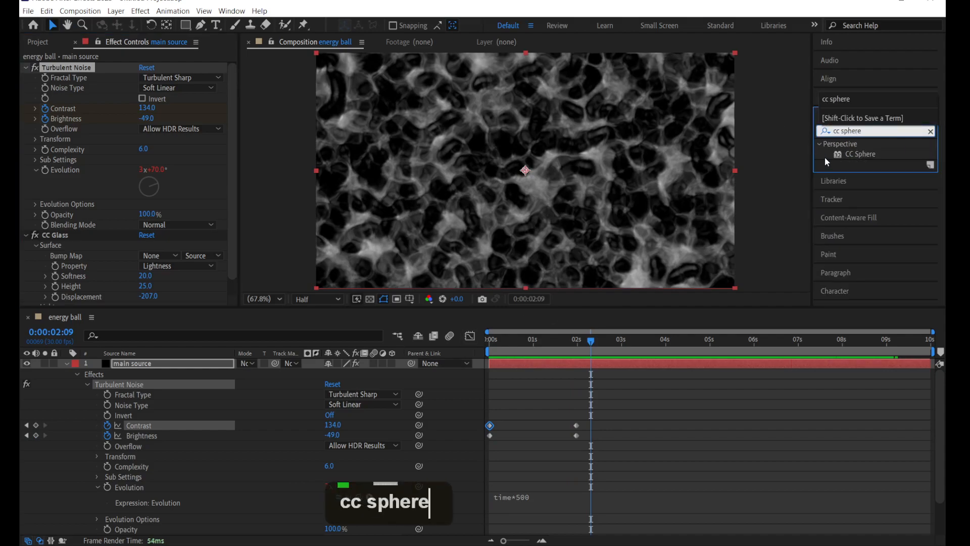
double_click(860, 154)
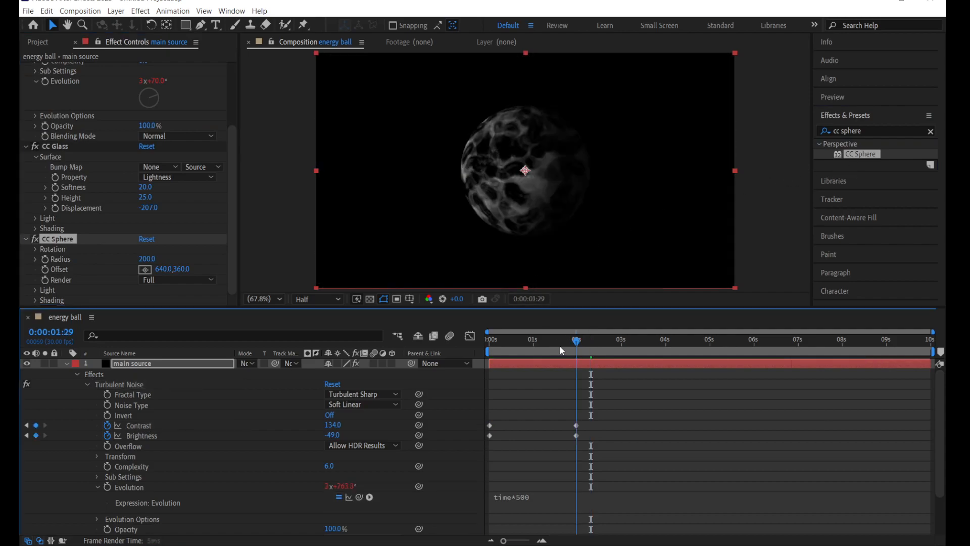
key("space")
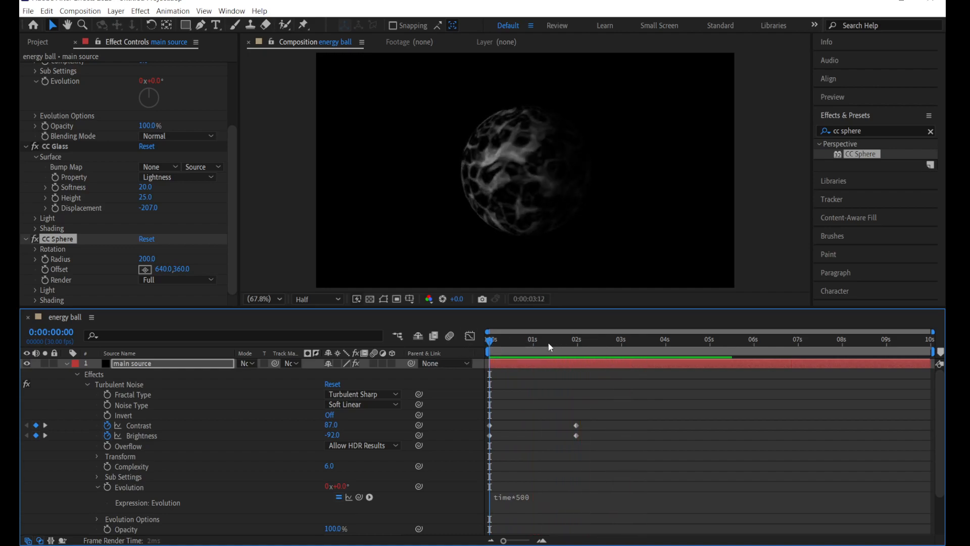
left_click_drag(526, 347, 491, 346)
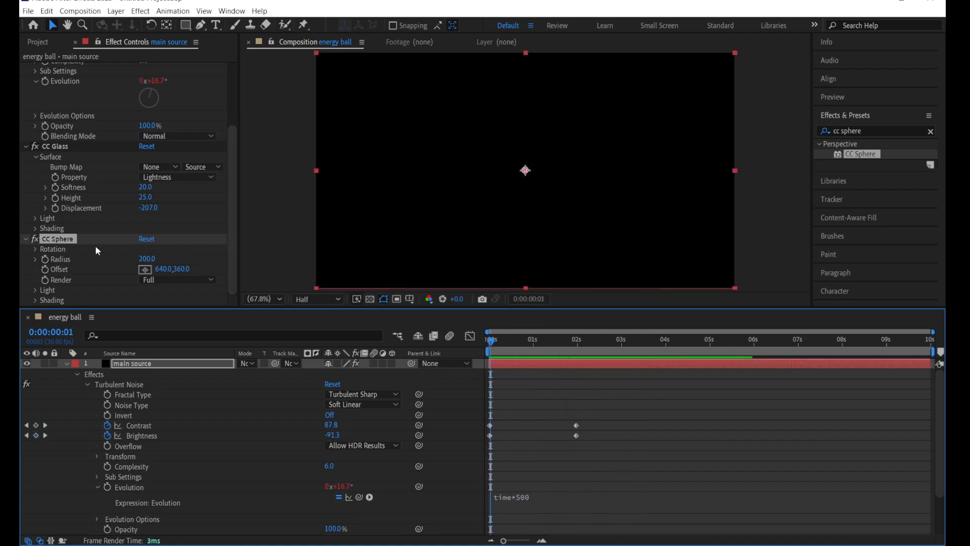
Set the CC Sphere Radius to 238 and its Light Height to 90.
scroll(83, 250, "down", 1)
left_click_drag(584, 344, 599, 341)
left_click_drag(148, 260, 167, 260)
scroll(45, 293, "down", 1)
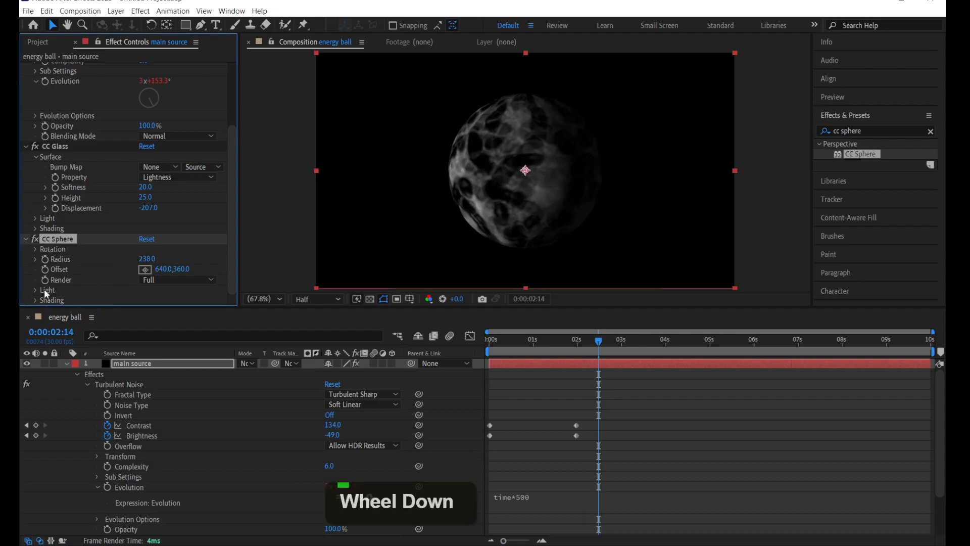
left_click(35, 289)
left_click(147, 266)
type("90")
key("Return")
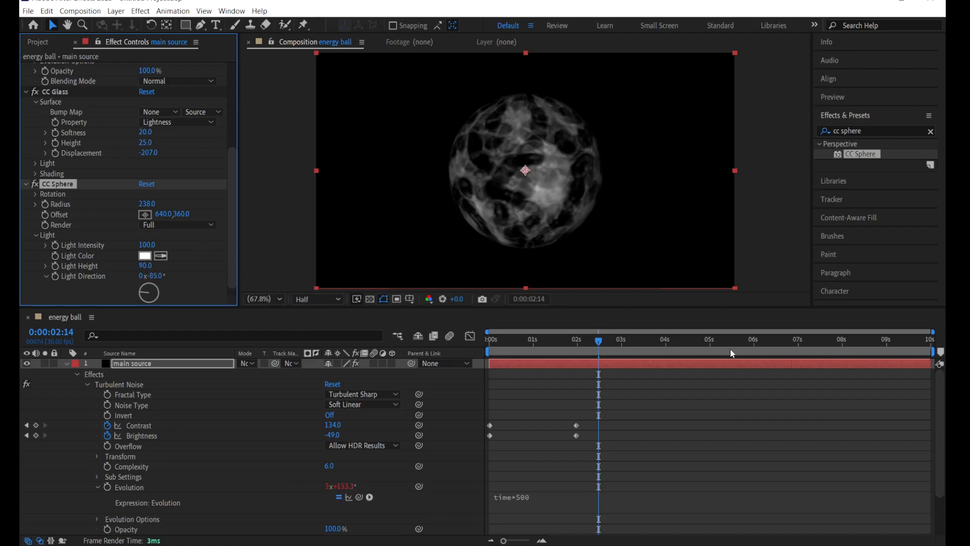
left_click_drag(645, 344, 506, 360)
Pre-compose the main source layer as "energy ball comp", moving all attributes into the new composition.
left_click(177, 365)
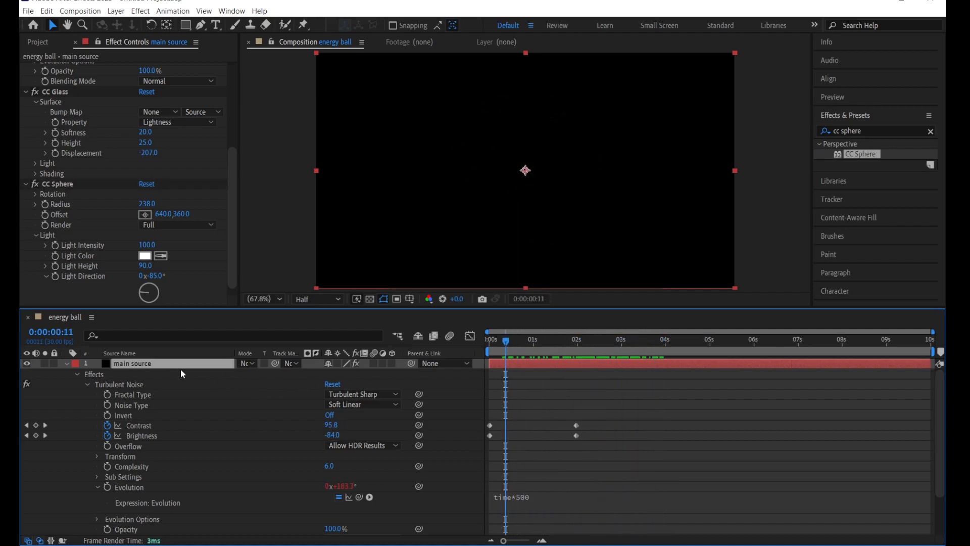
right_click(118, 366)
left_click(212, 297)
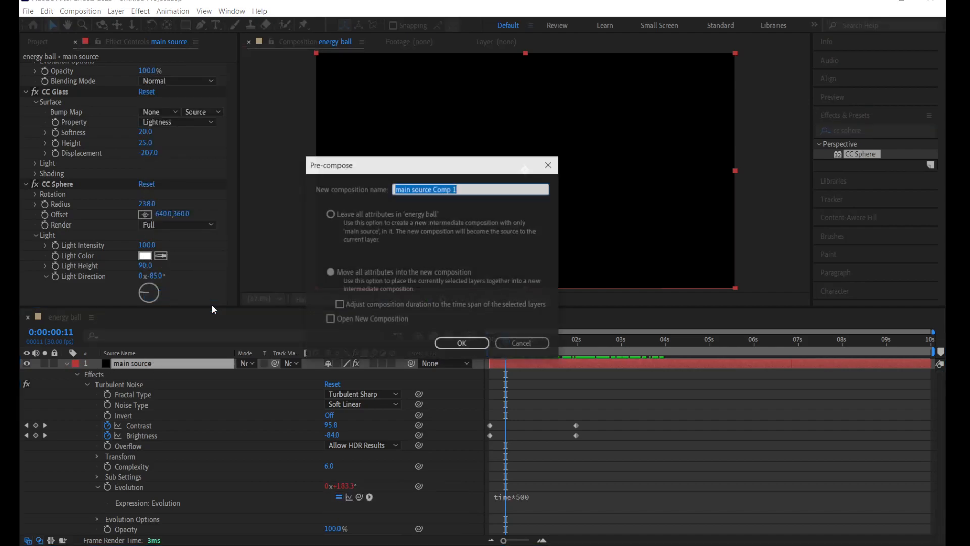
left_click(332, 273)
left_click(512, 185)
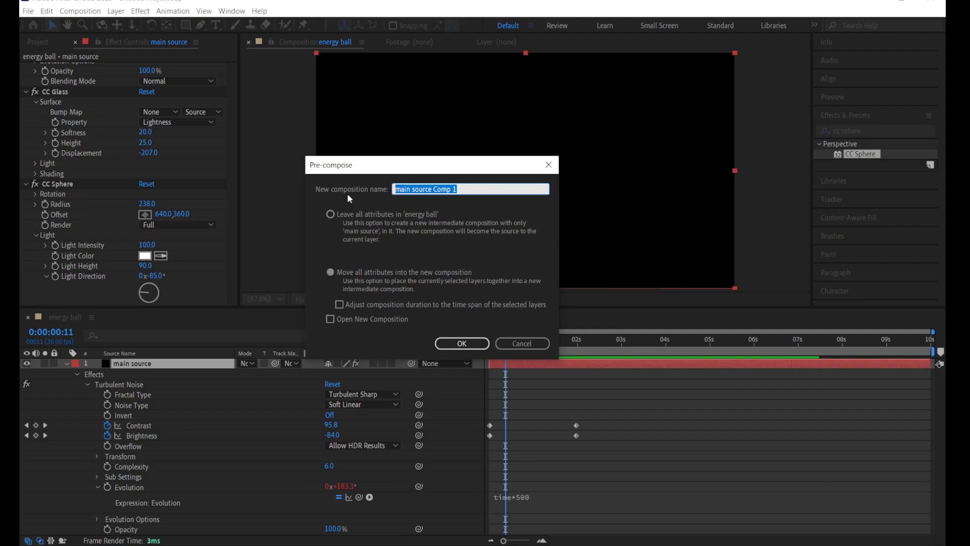
type("energy ball comp")
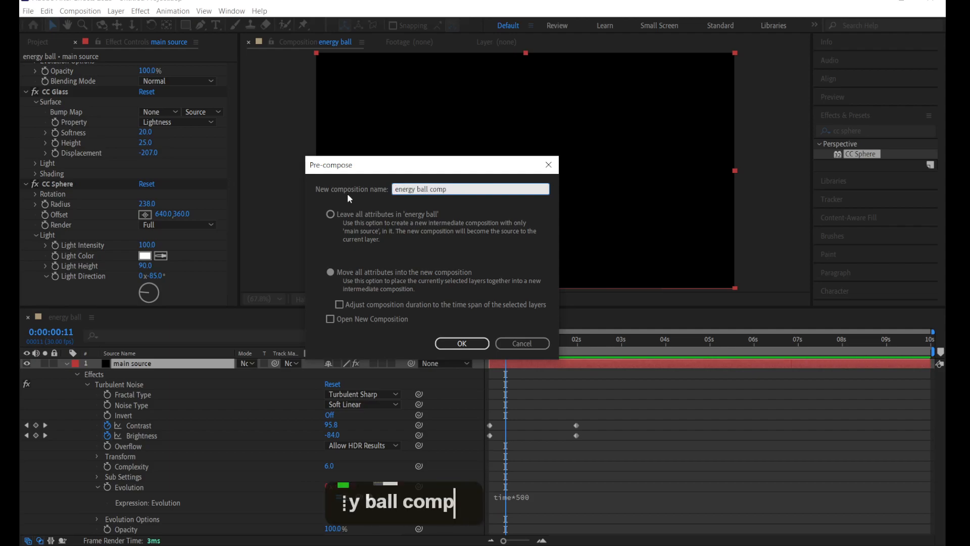
key("Return")
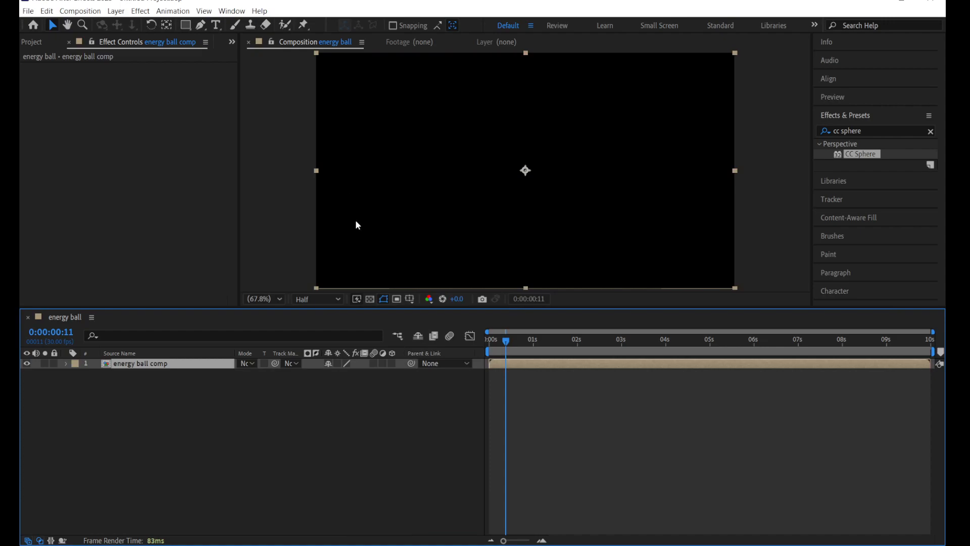
Duplicate the energy ball comp layer and apply the CC Radial Fast Blur effect to the upper copy.
left_click_drag(547, 338, 597, 339)
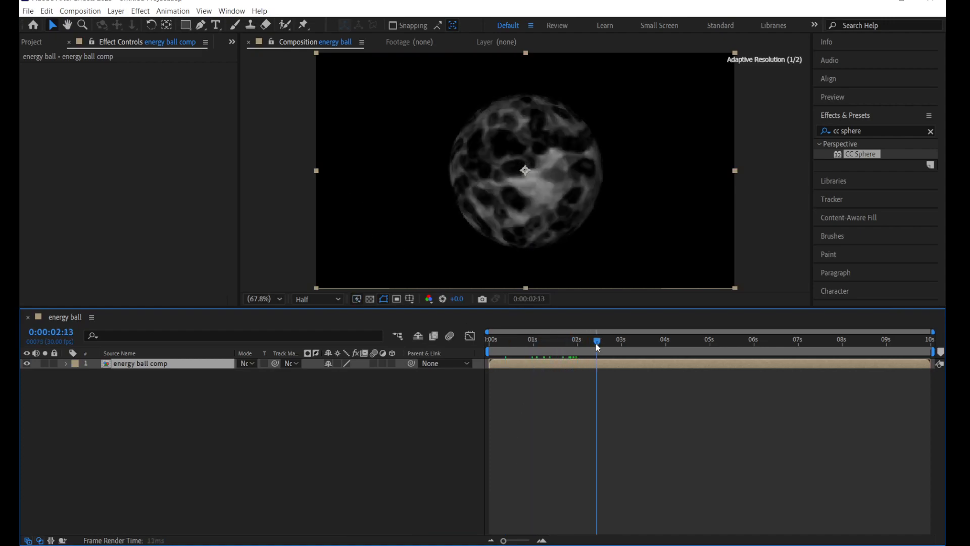
key("ctrl+d")
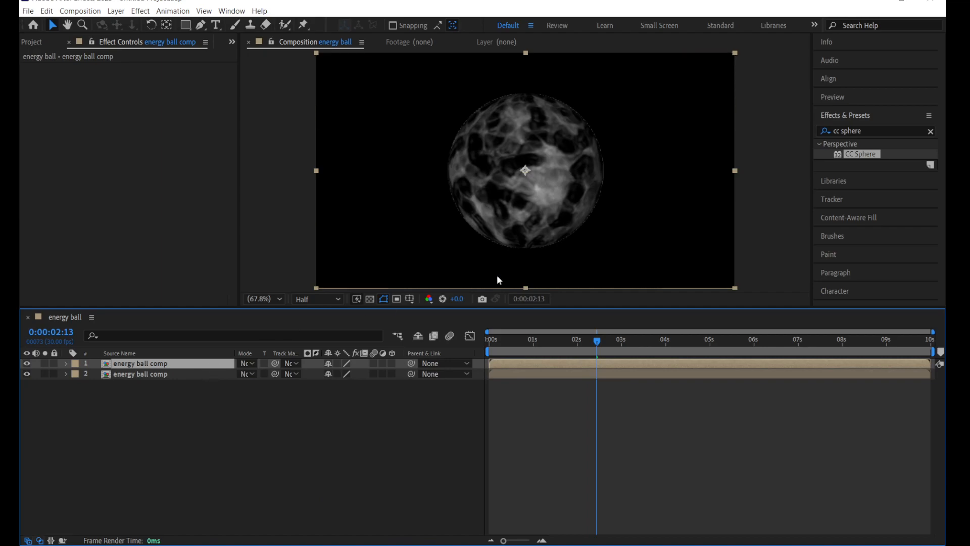
left_click(835, 132)
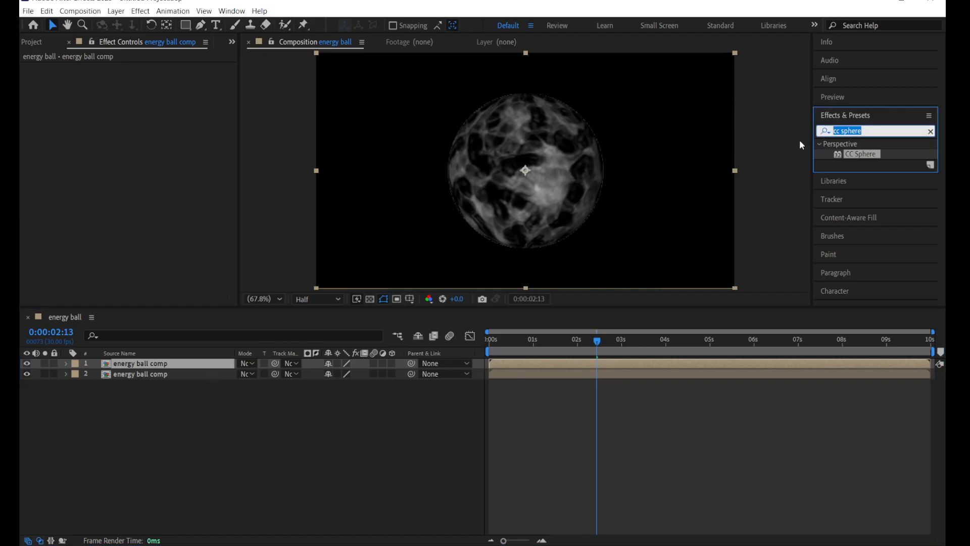
type("cc radial")
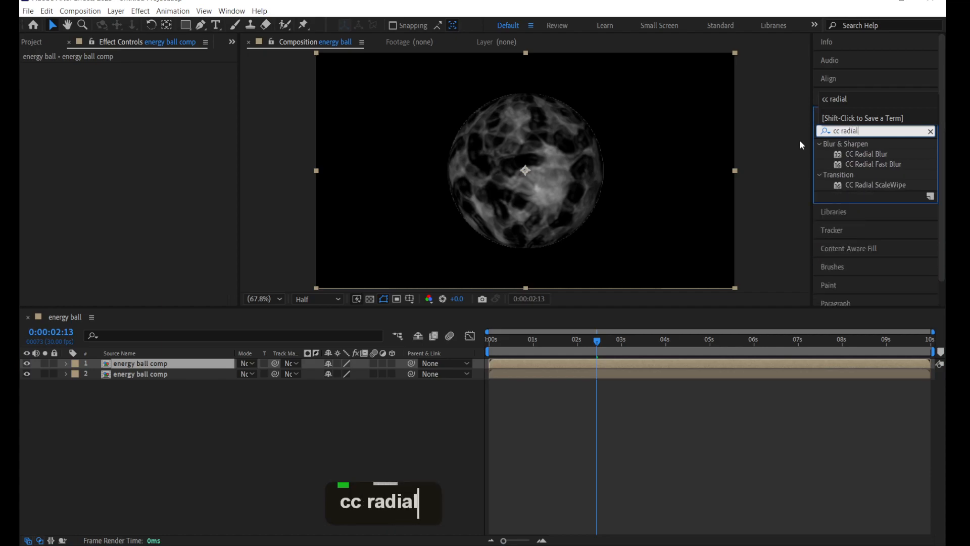
type(" fast blur")
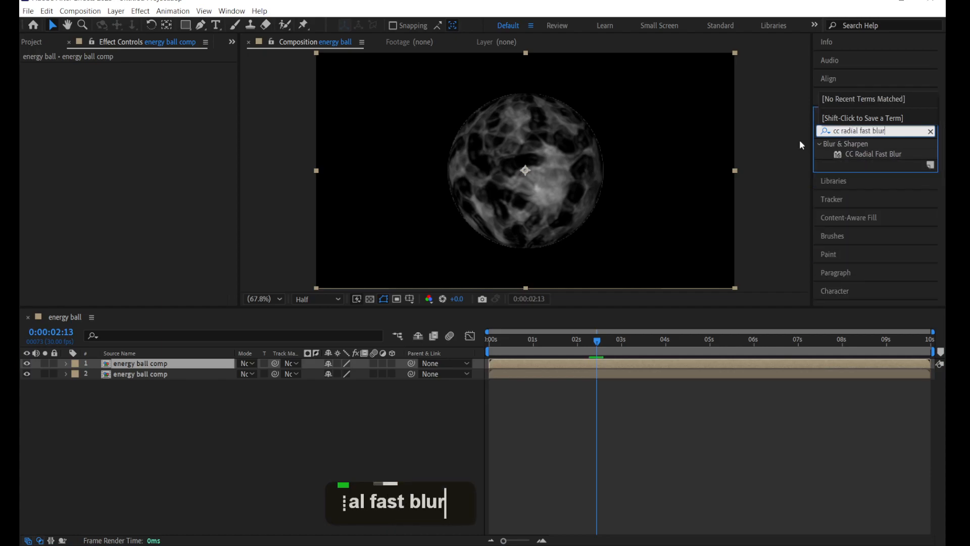
double_click(862, 154)
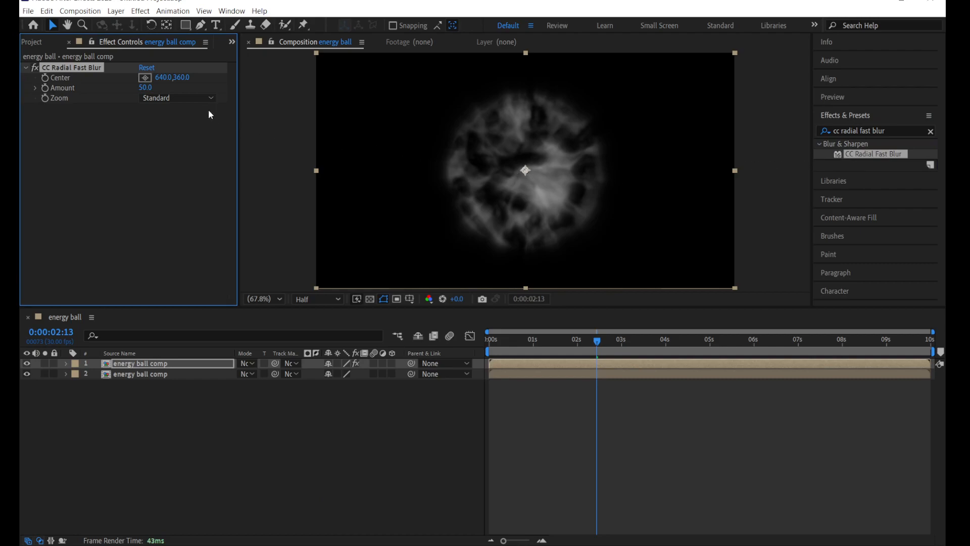
Set the CC Radial Fast Blur Zoom to Brightest and its Amount to 81.
left_click(193, 98)
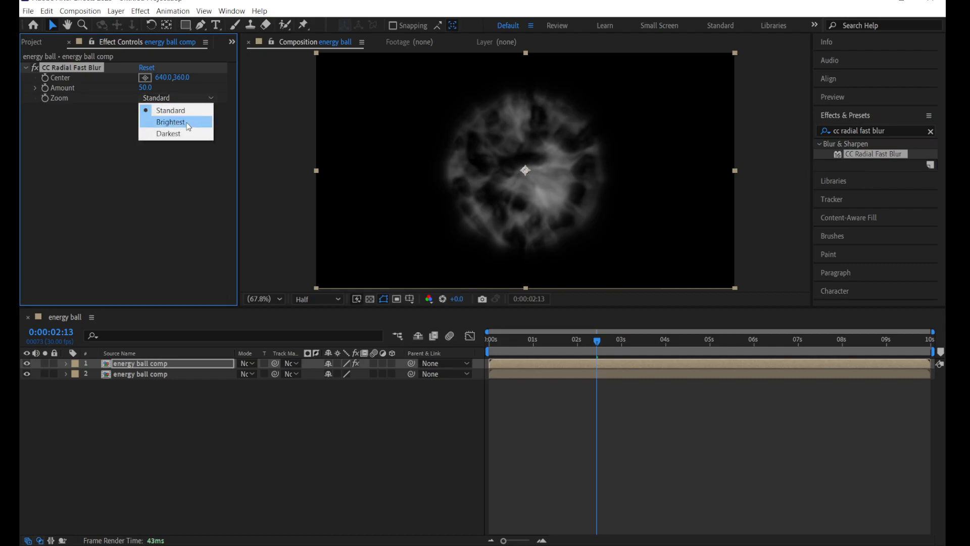
left_click(172, 123)
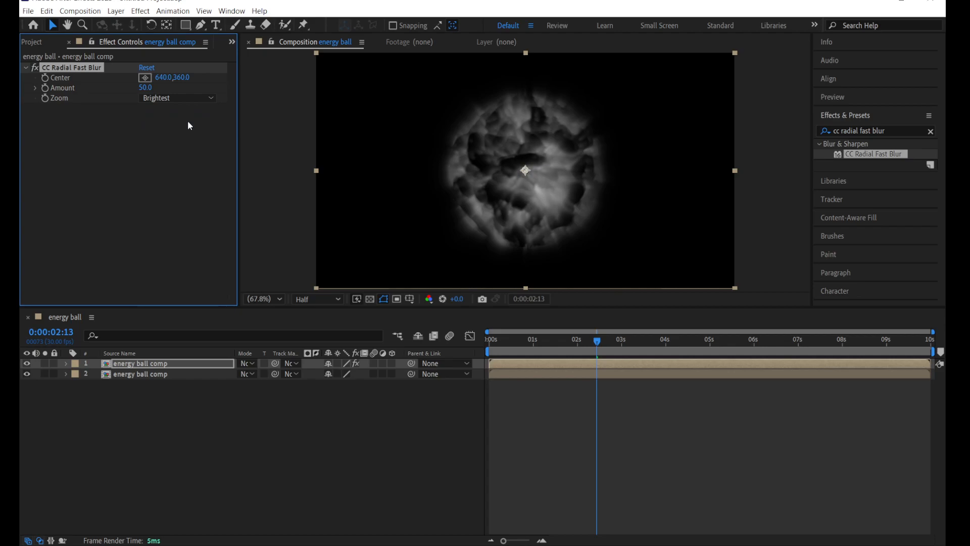
left_click_drag(149, 87, 166, 88)
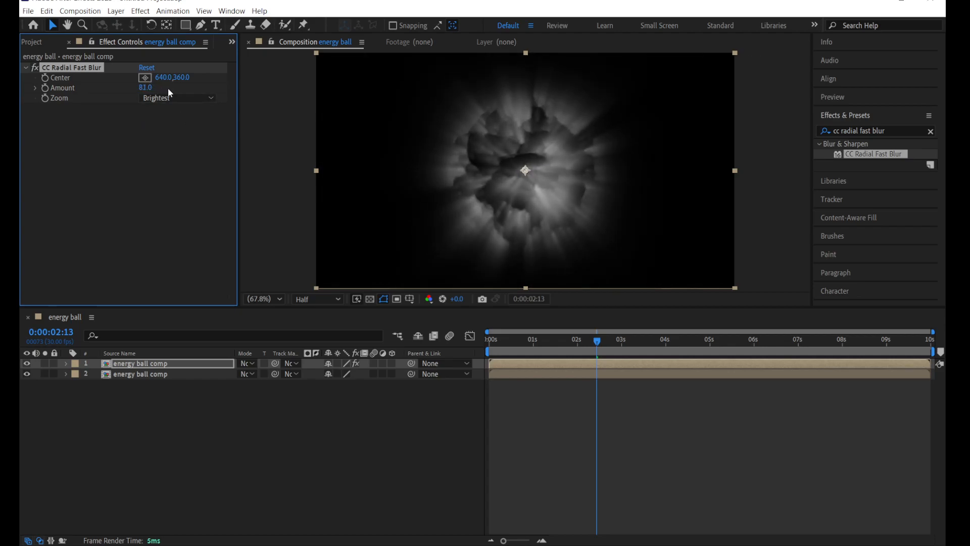
Apply the Stylize Glow effect to the blurred layer with a Glow Threshold of 42% and a Glow Radius of 24.
left_click(900, 128)
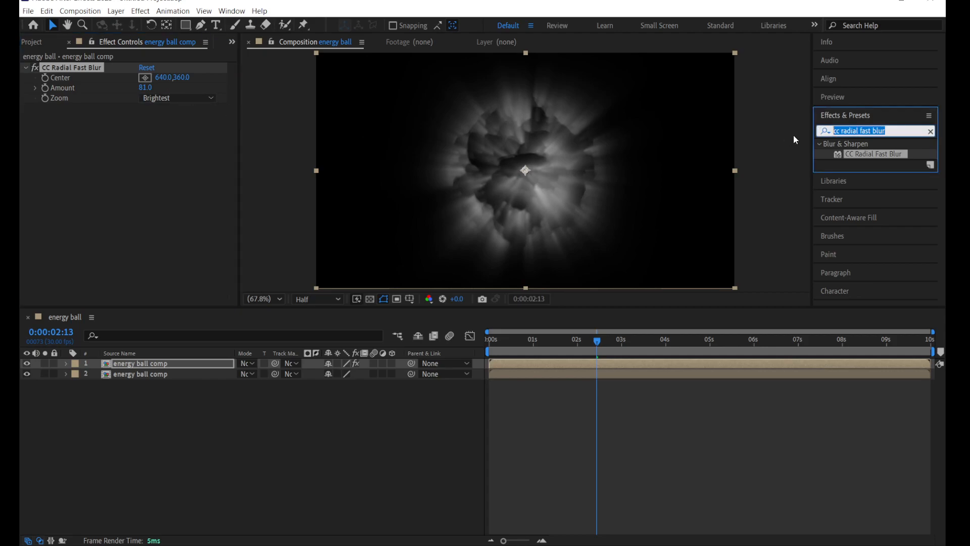
type("glow")
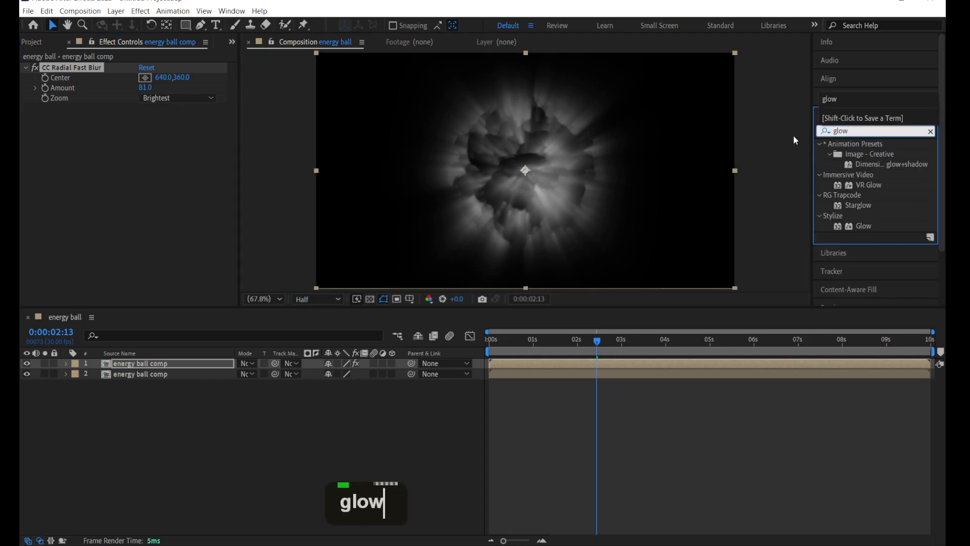
double_click(866, 226)
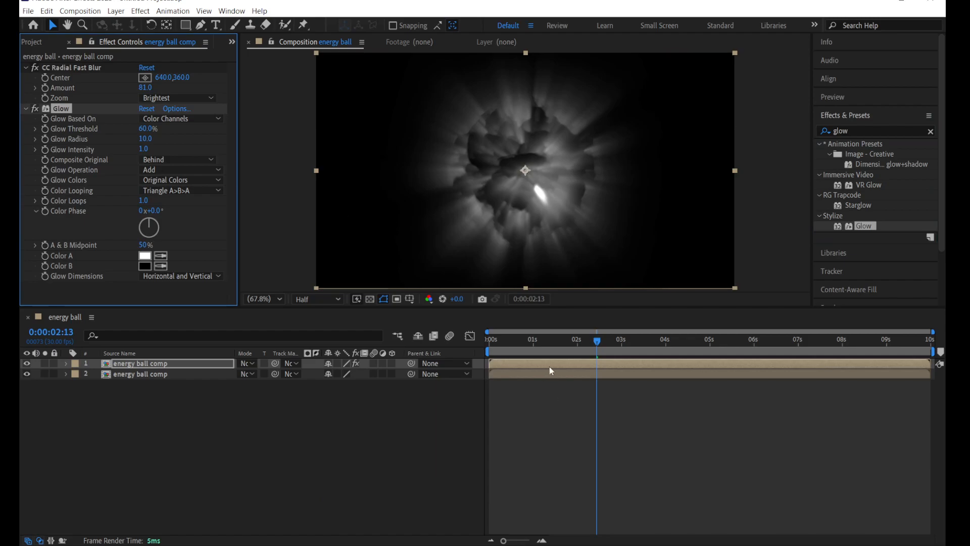
left_click_drag(568, 341, 613, 345)
mouse_move(144, 133)
left_mouse_down()
mouse_move(123, 130)
mouse_move(162, 139)
left_mouse_up()
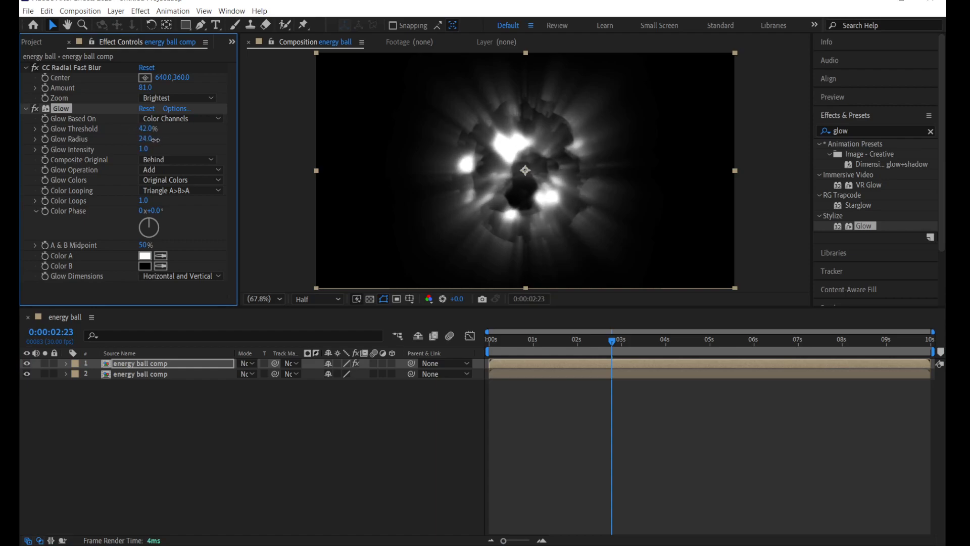
Preview the glowing energy ball from the start of the composition and inspect the frame near two seconds.
left_click_drag(608, 339, 467, 341)
key("space")
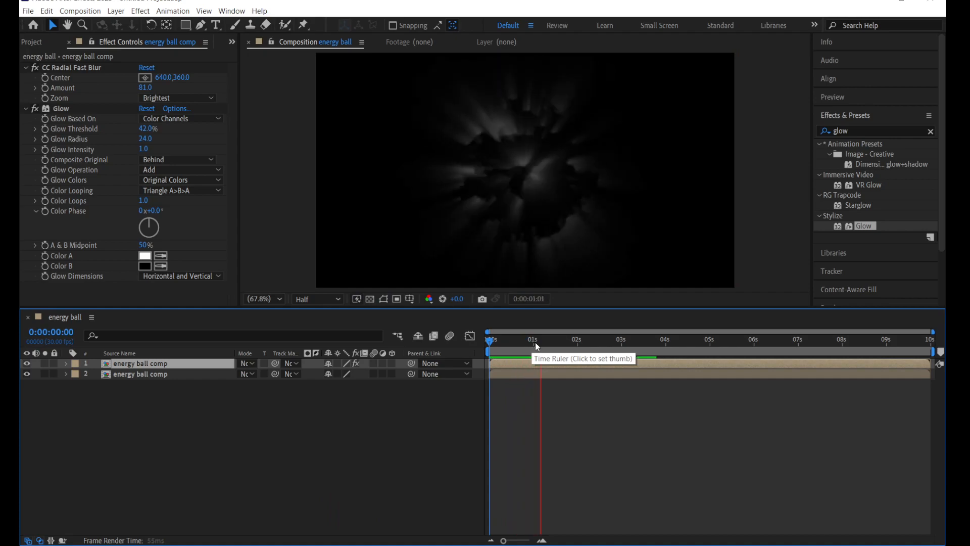
key("space")
left_click(578, 343)
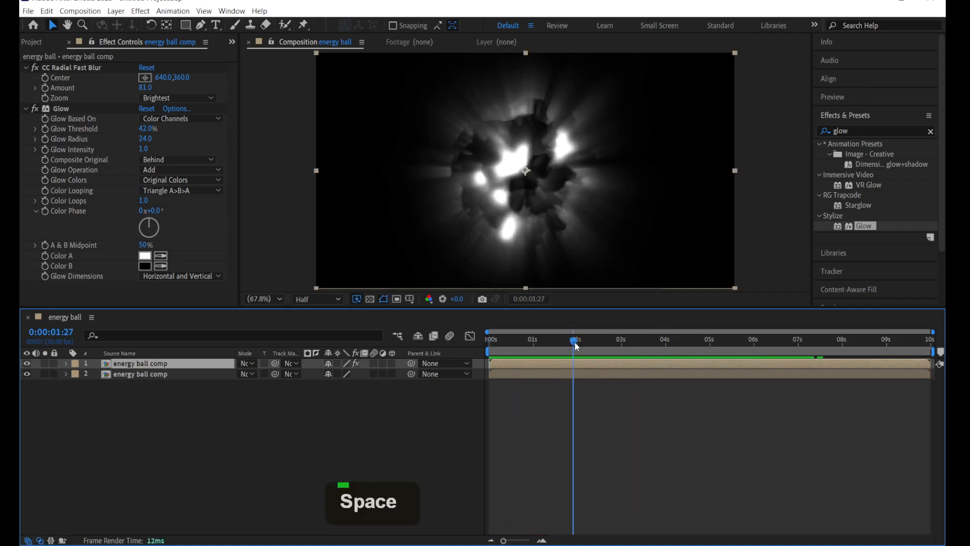
Set the blending mode of the upper energy ball comp layer to Screen.
left_click(249, 363)
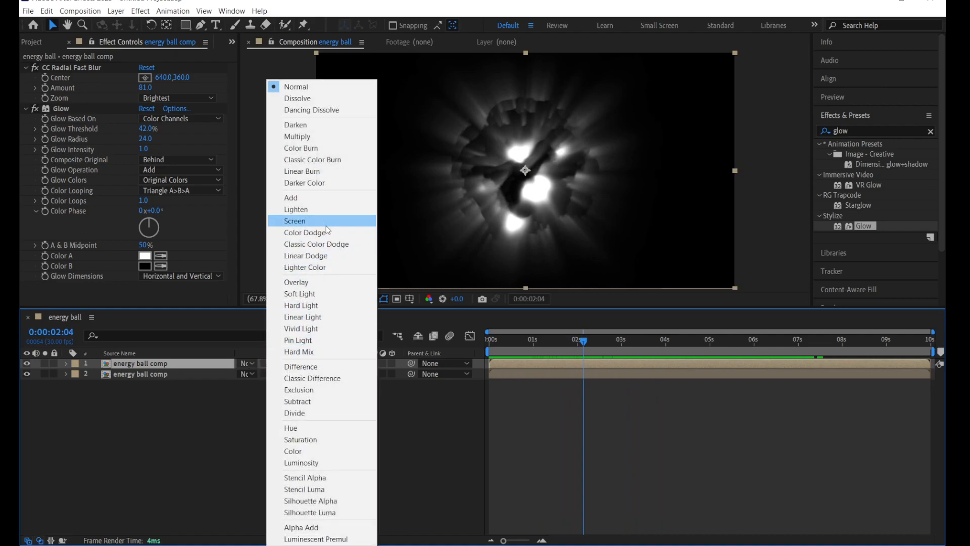
left_click(185, 367)
left_click(250, 364)
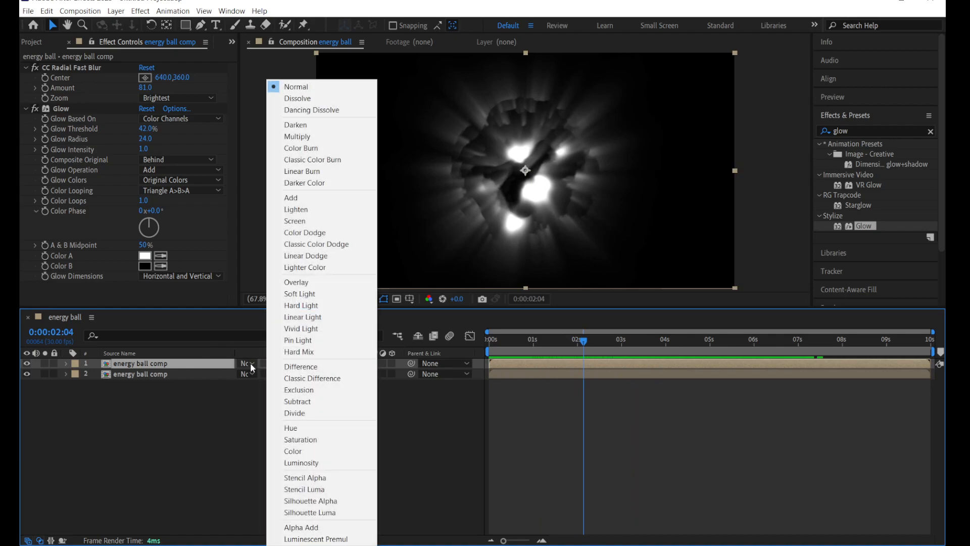
left_click(317, 223)
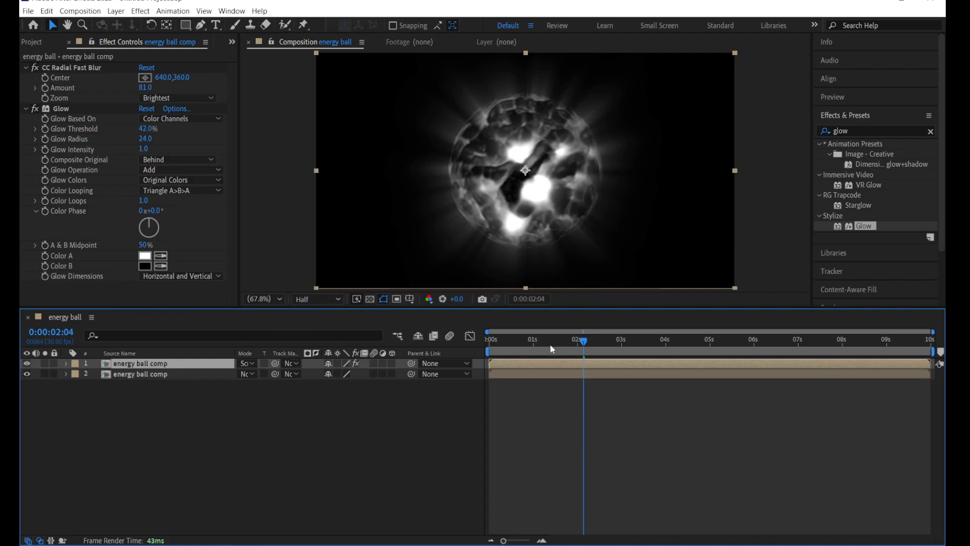
Preview the blended energy ball from the start of the composition and inspect the frame at 0:00:02:05.
left_click_drag(569, 342, 471, 347)
key("space")
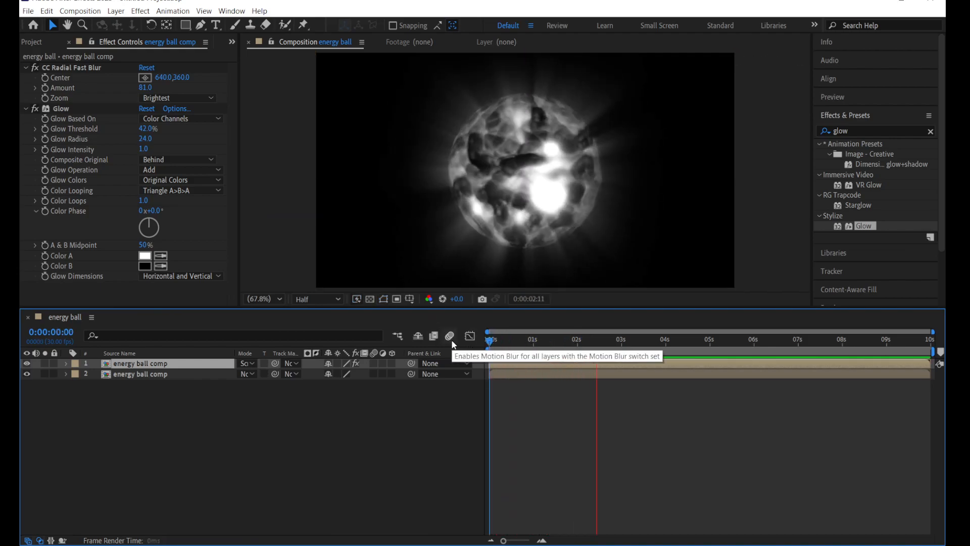
key("space")
left_click_drag(573, 344, 486, 348)
key("space")
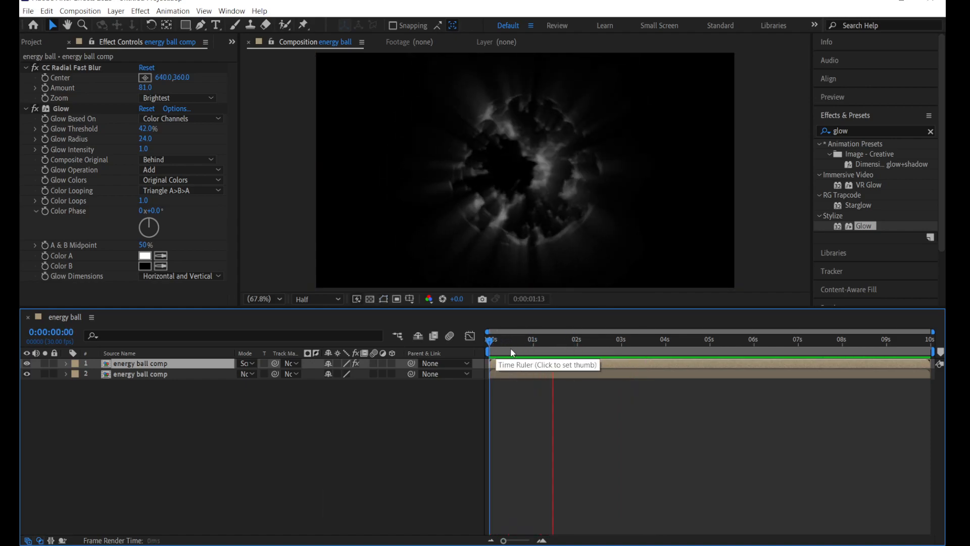
key("space")
left_click_drag(552, 343, 585, 344)
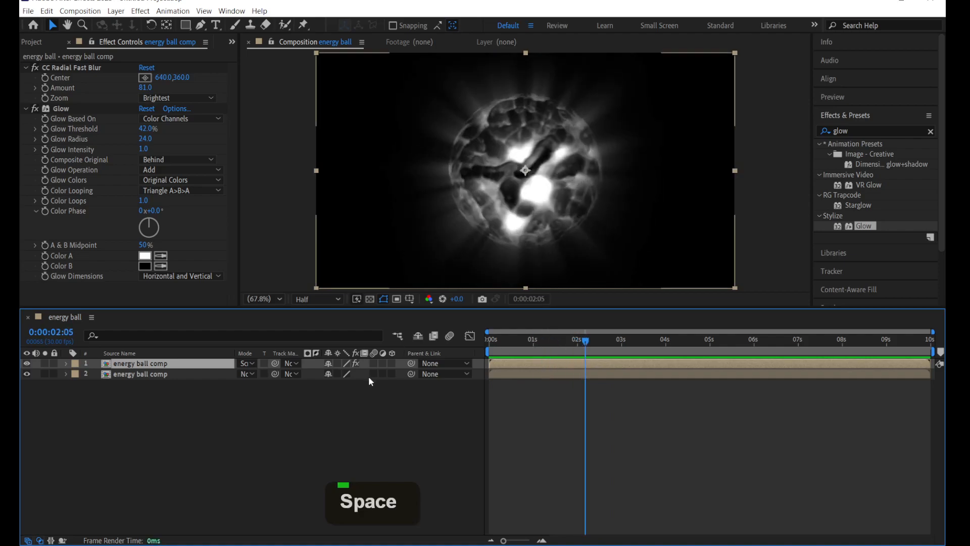
Add an adjustment layer above the energy ball layers and apply the Color Correction Tint effect to it.
left_click(116, 11)
double_click(129, 24)
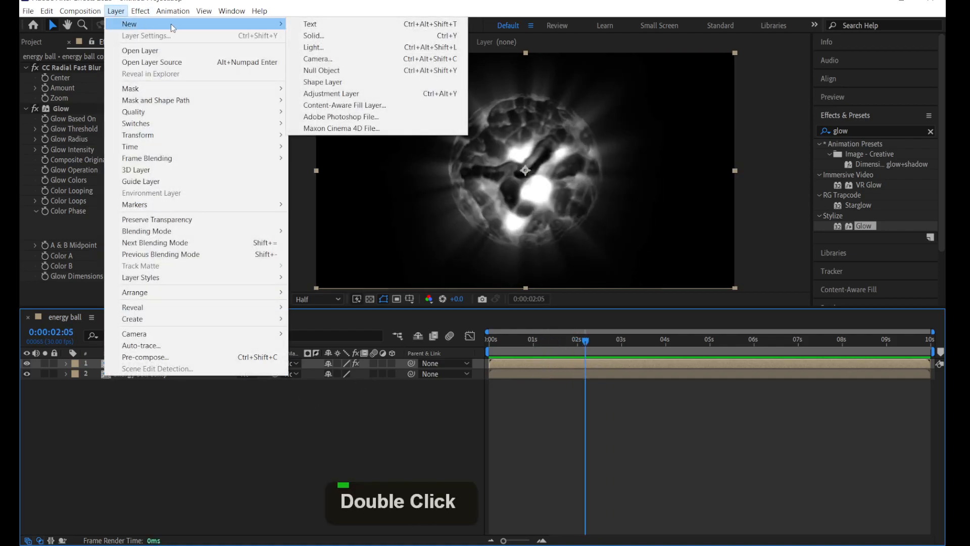
left_click(362, 96)
left_click(896, 129)
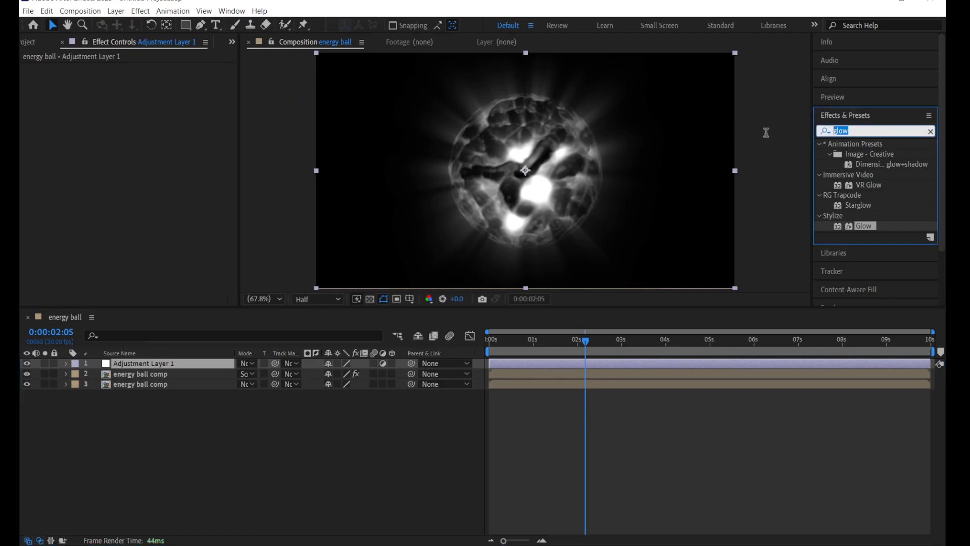
type("tint")
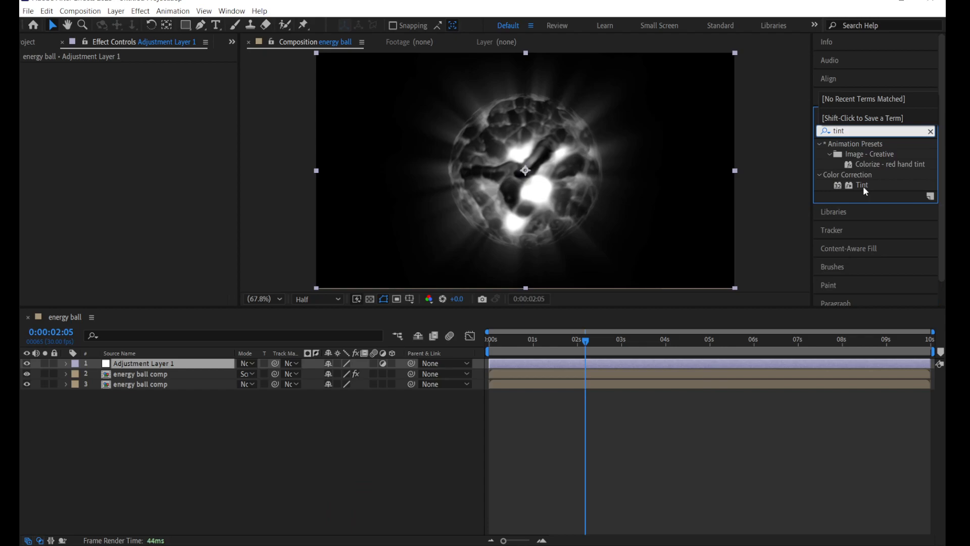
double_click(863, 185)
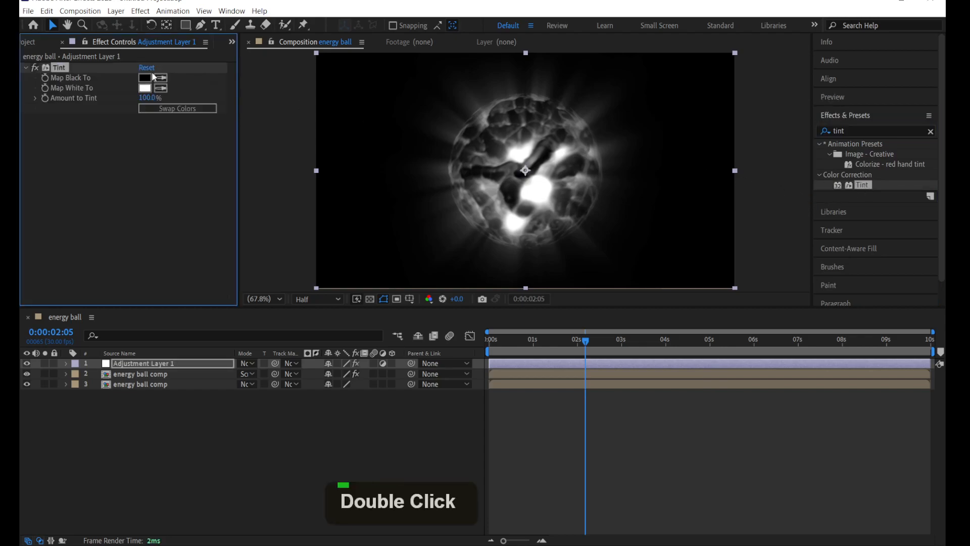
Set the Tint effect's Map White To colour to cyan 00FBF5.
left_click(148, 88)
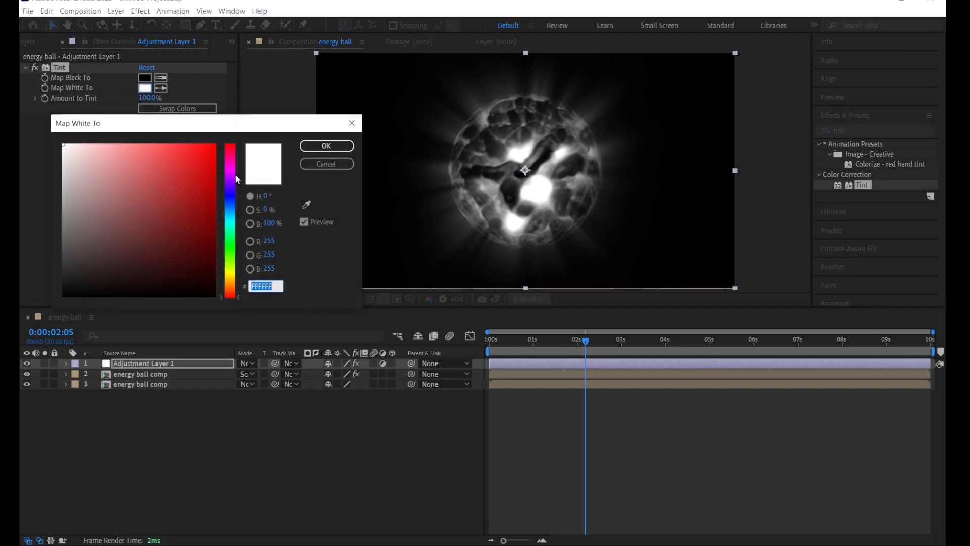
left_click(233, 208)
left_click(215, 154)
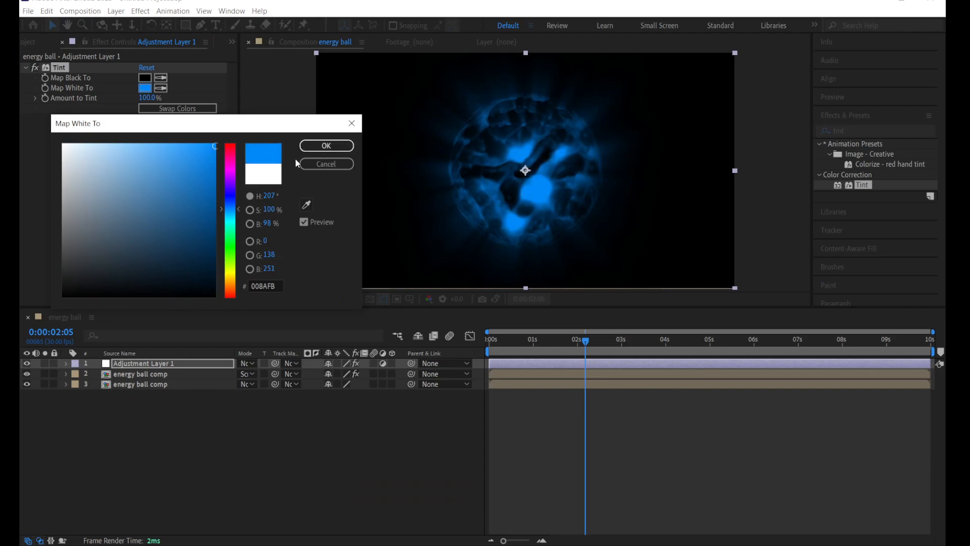
left_click_drag(221, 213, 234, 225)
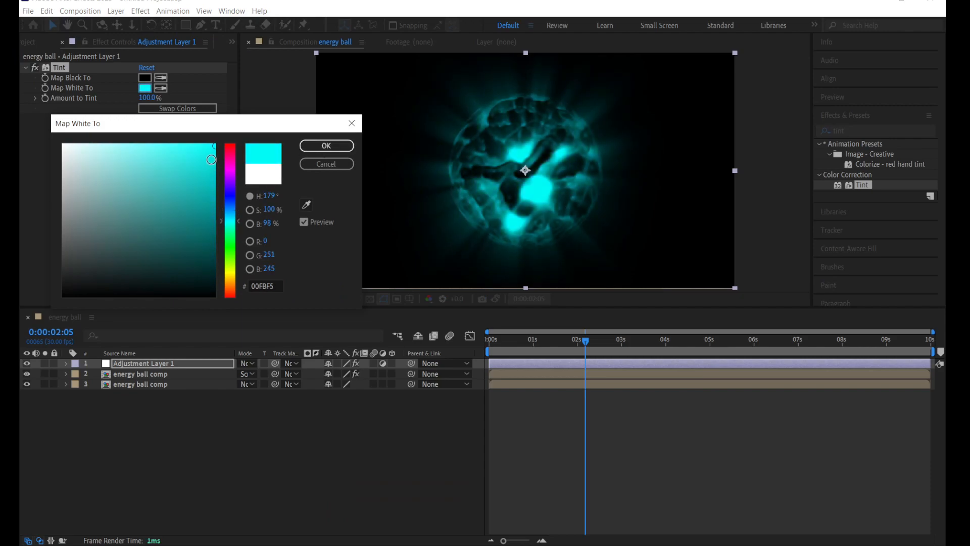
left_click(327, 146)
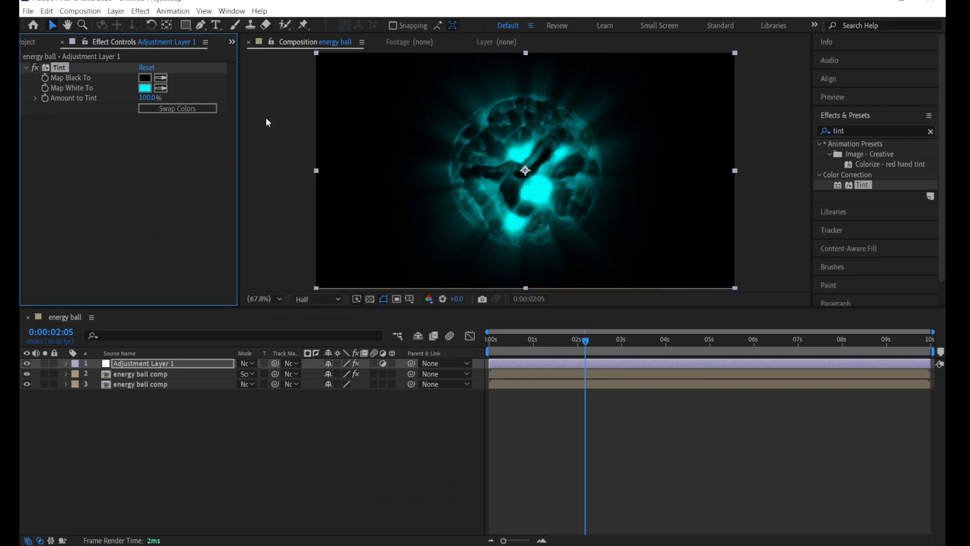
Set the Tint effect's Map Black To colour to dark magenta 7F1C76.
left_click(145, 78)
left_click_drag(231, 183, 230, 166)
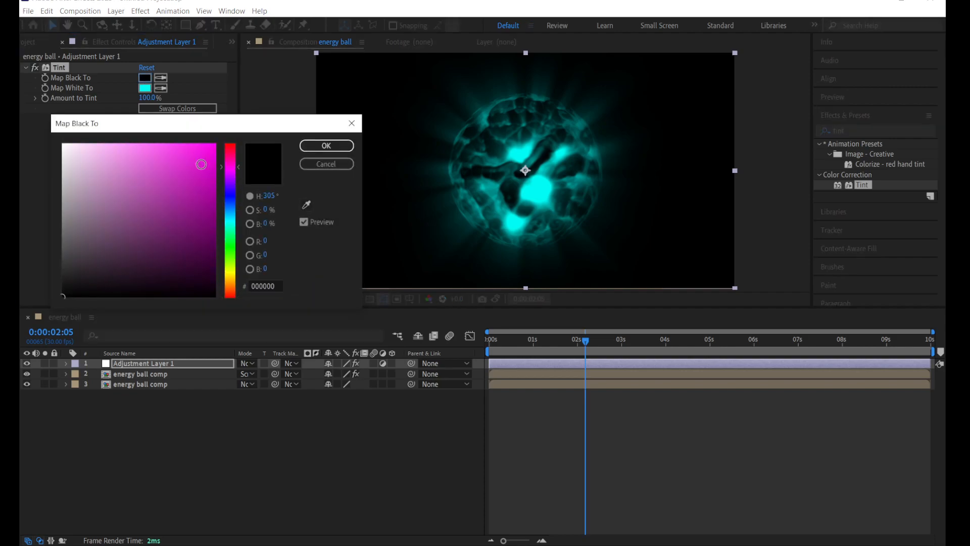
left_click(167, 147)
left_click_drag(172, 153, 182, 221)
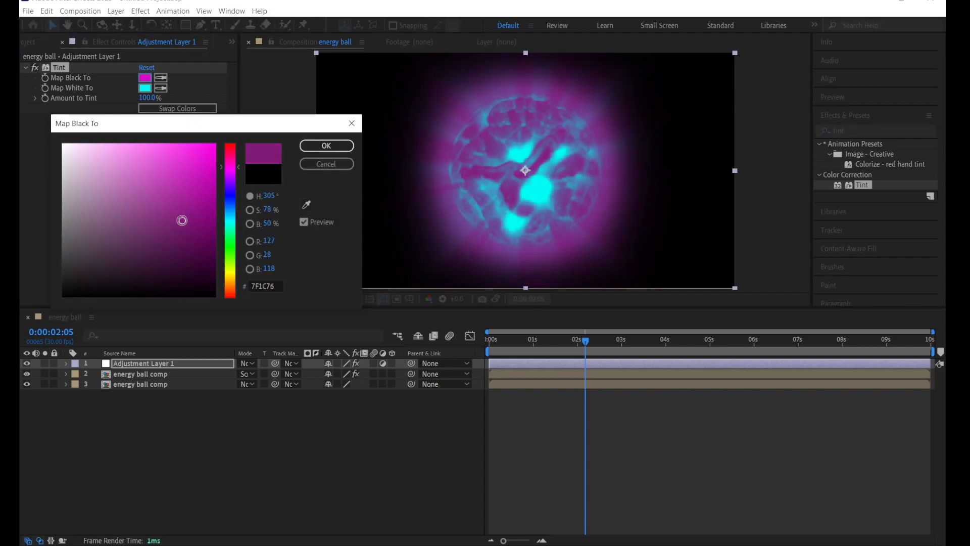
left_click(321, 144)
Preview the tinted energy ball animation from the start of the composition.
key("space")
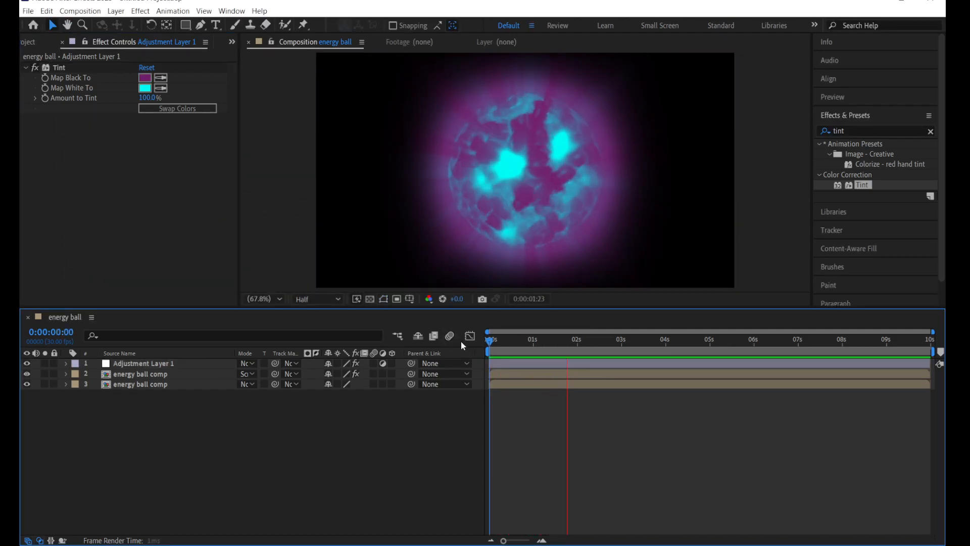
key("space")
left_click_drag(624, 341, 581, 346)
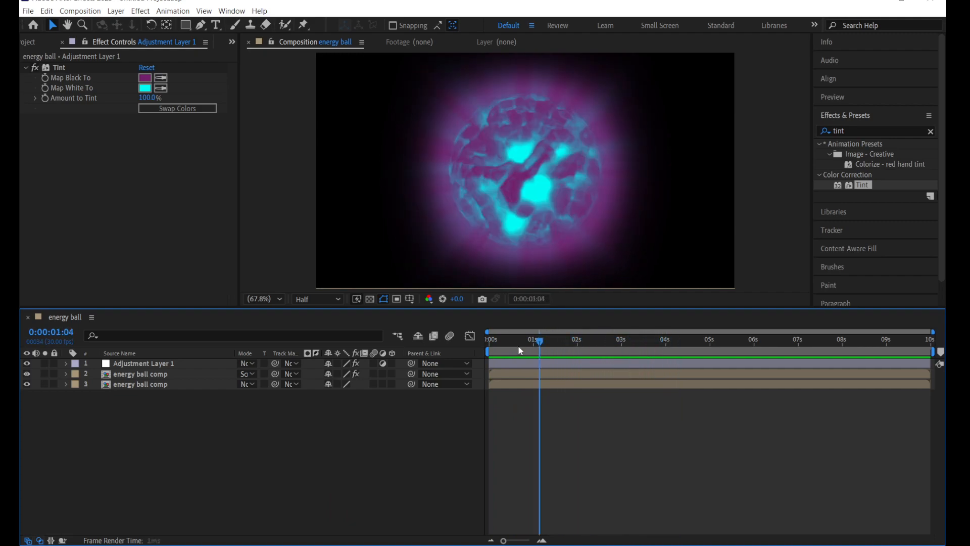
key("space")
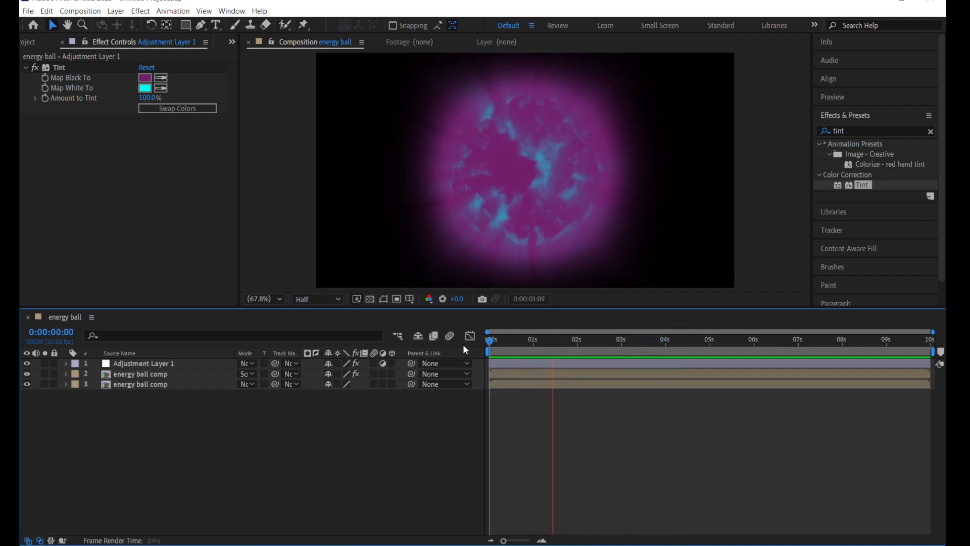